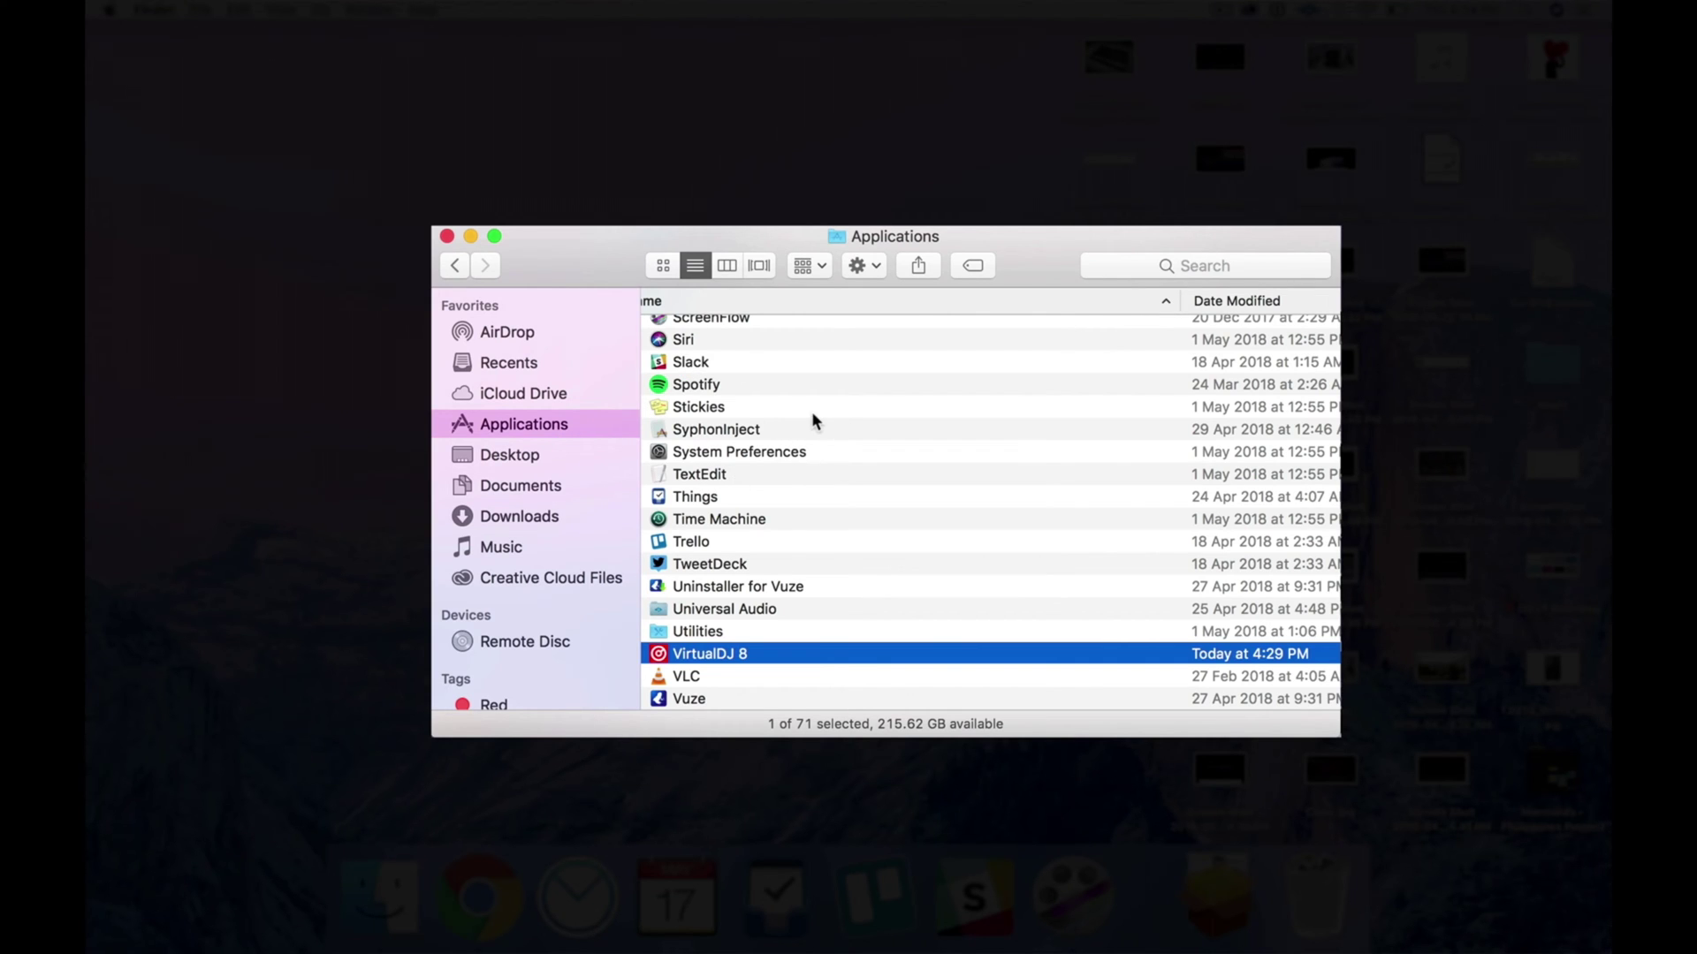
Launch VirtualDJ 8 from Finder's Applications list.
scroll(772, 443, "down", 3)
double_click(752, 652)
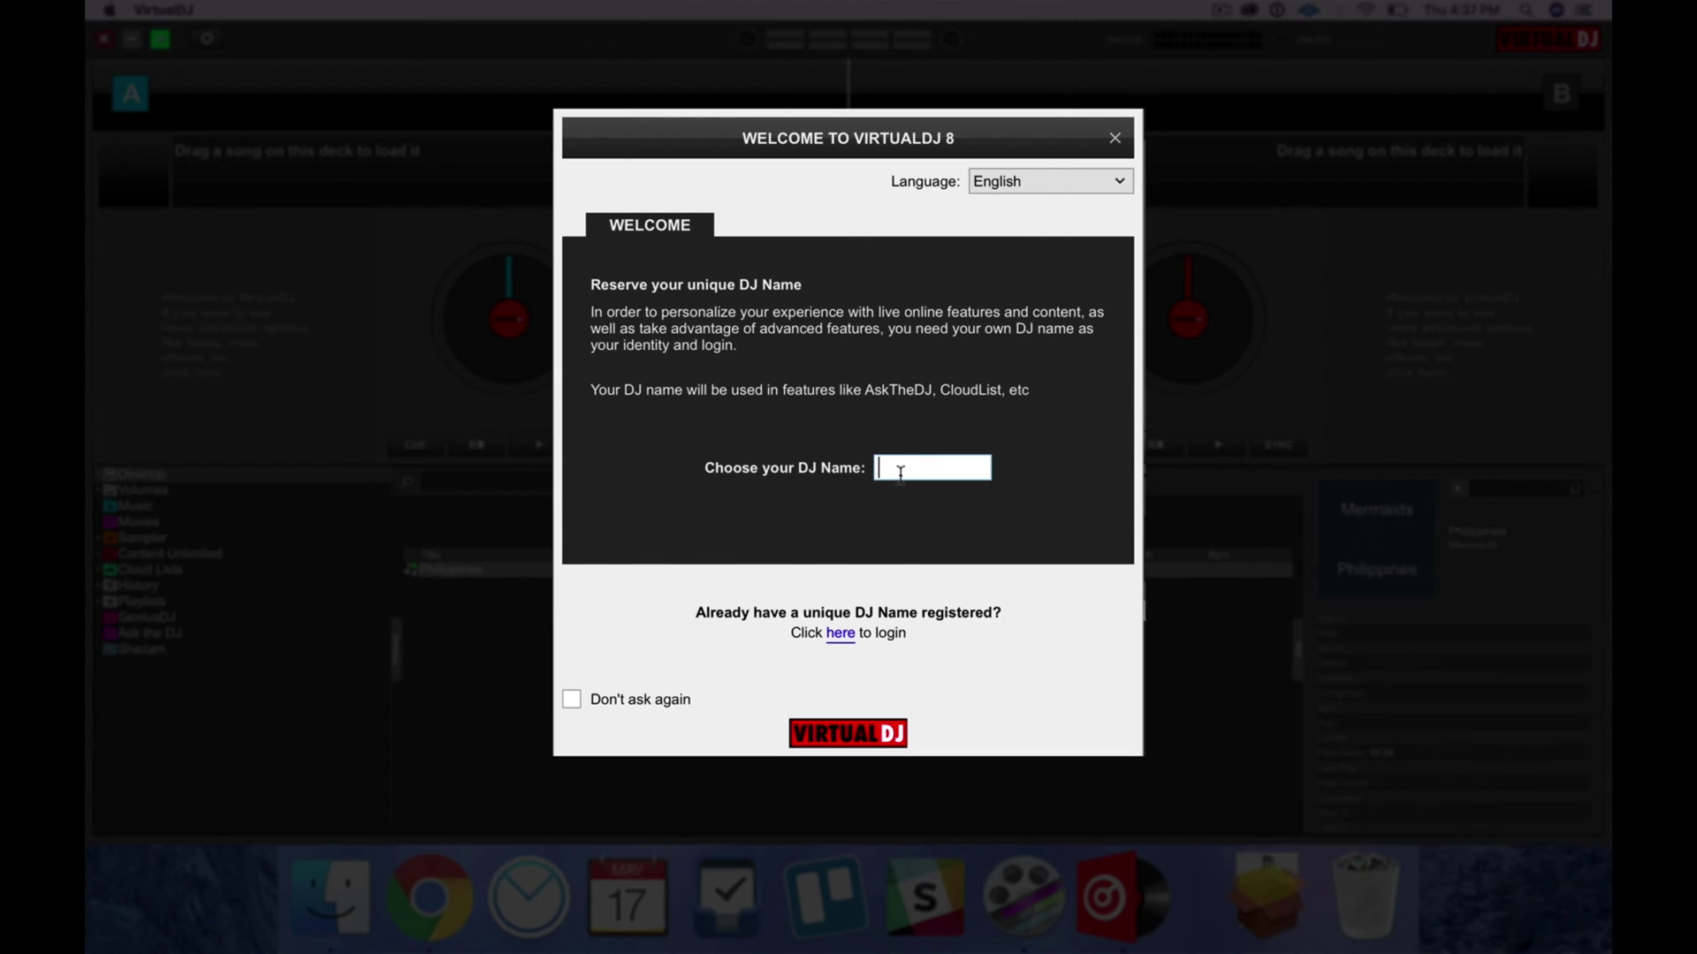
Reserve the DJ name Digital DJ Tips, enter the account e-mail and the emailed confirmation code.
type("Digital DJ Tips")
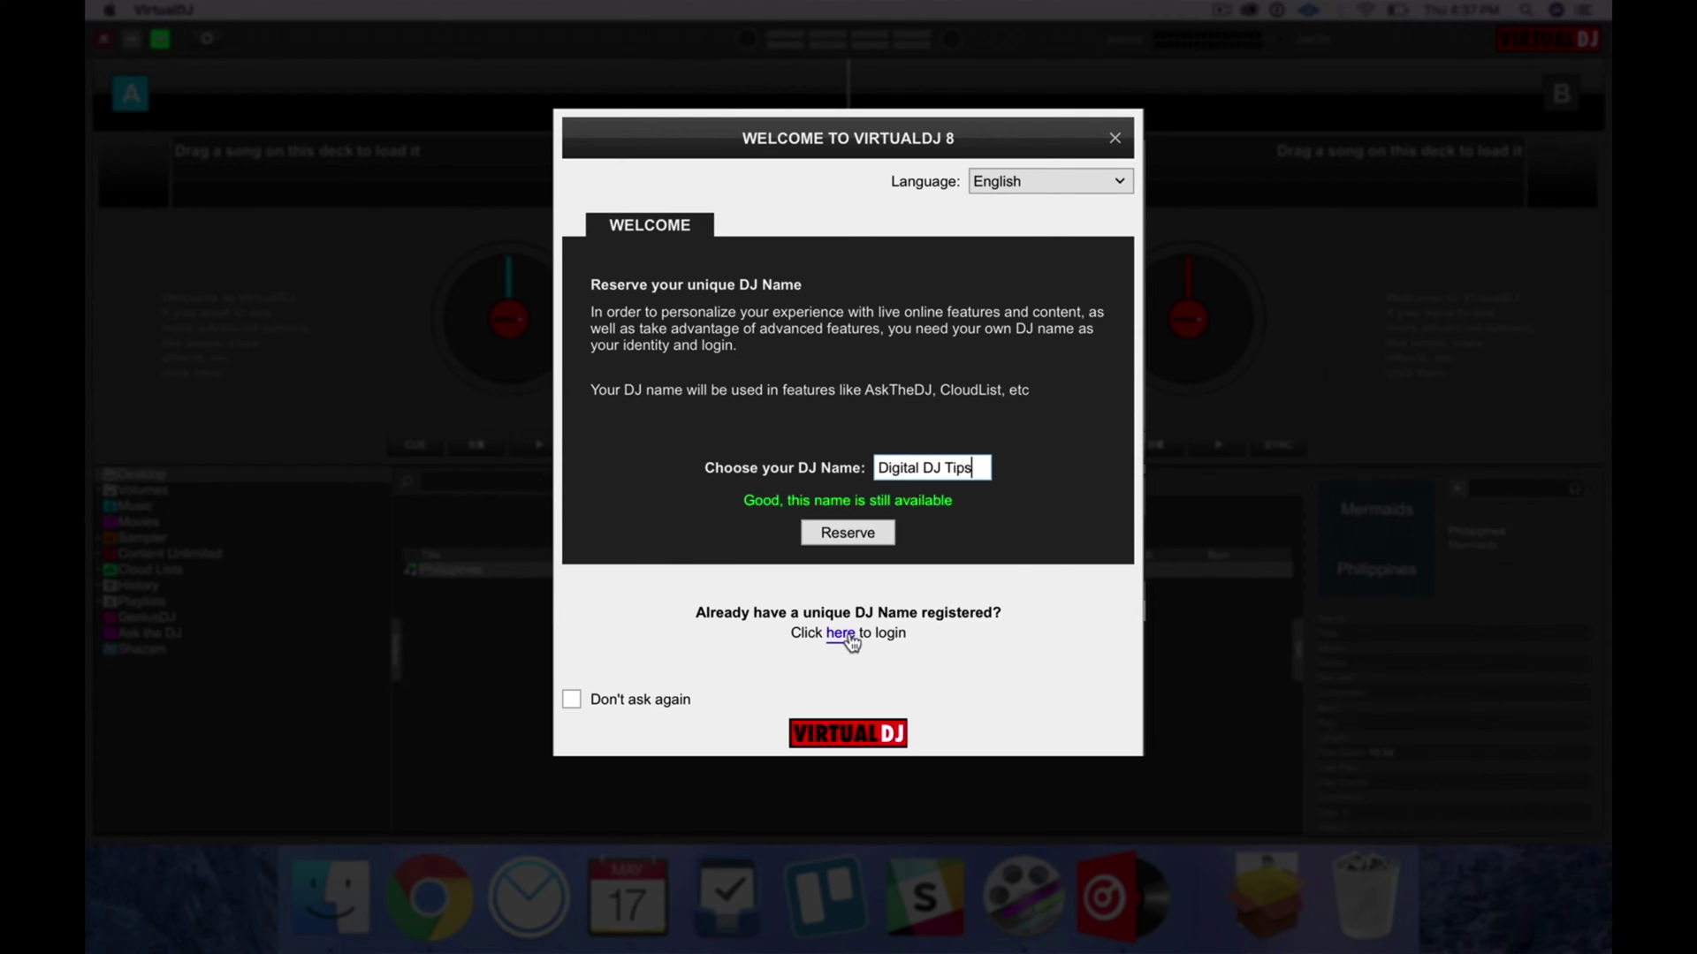
left_click(847, 533)
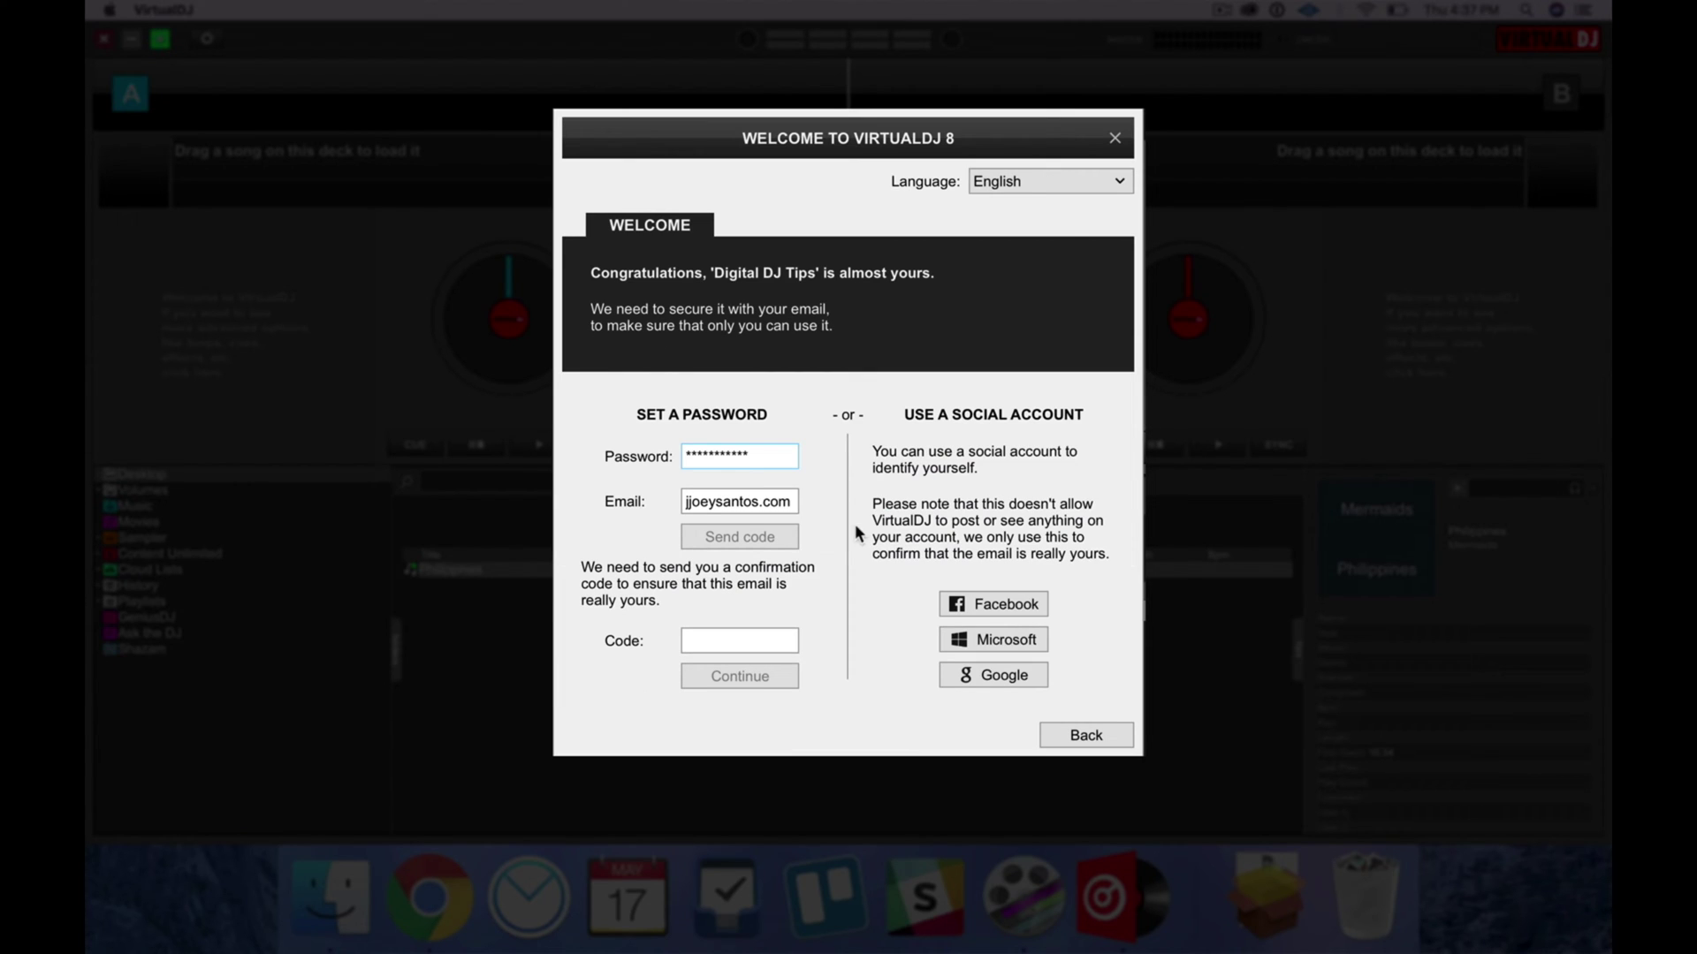
left_click(751, 510)
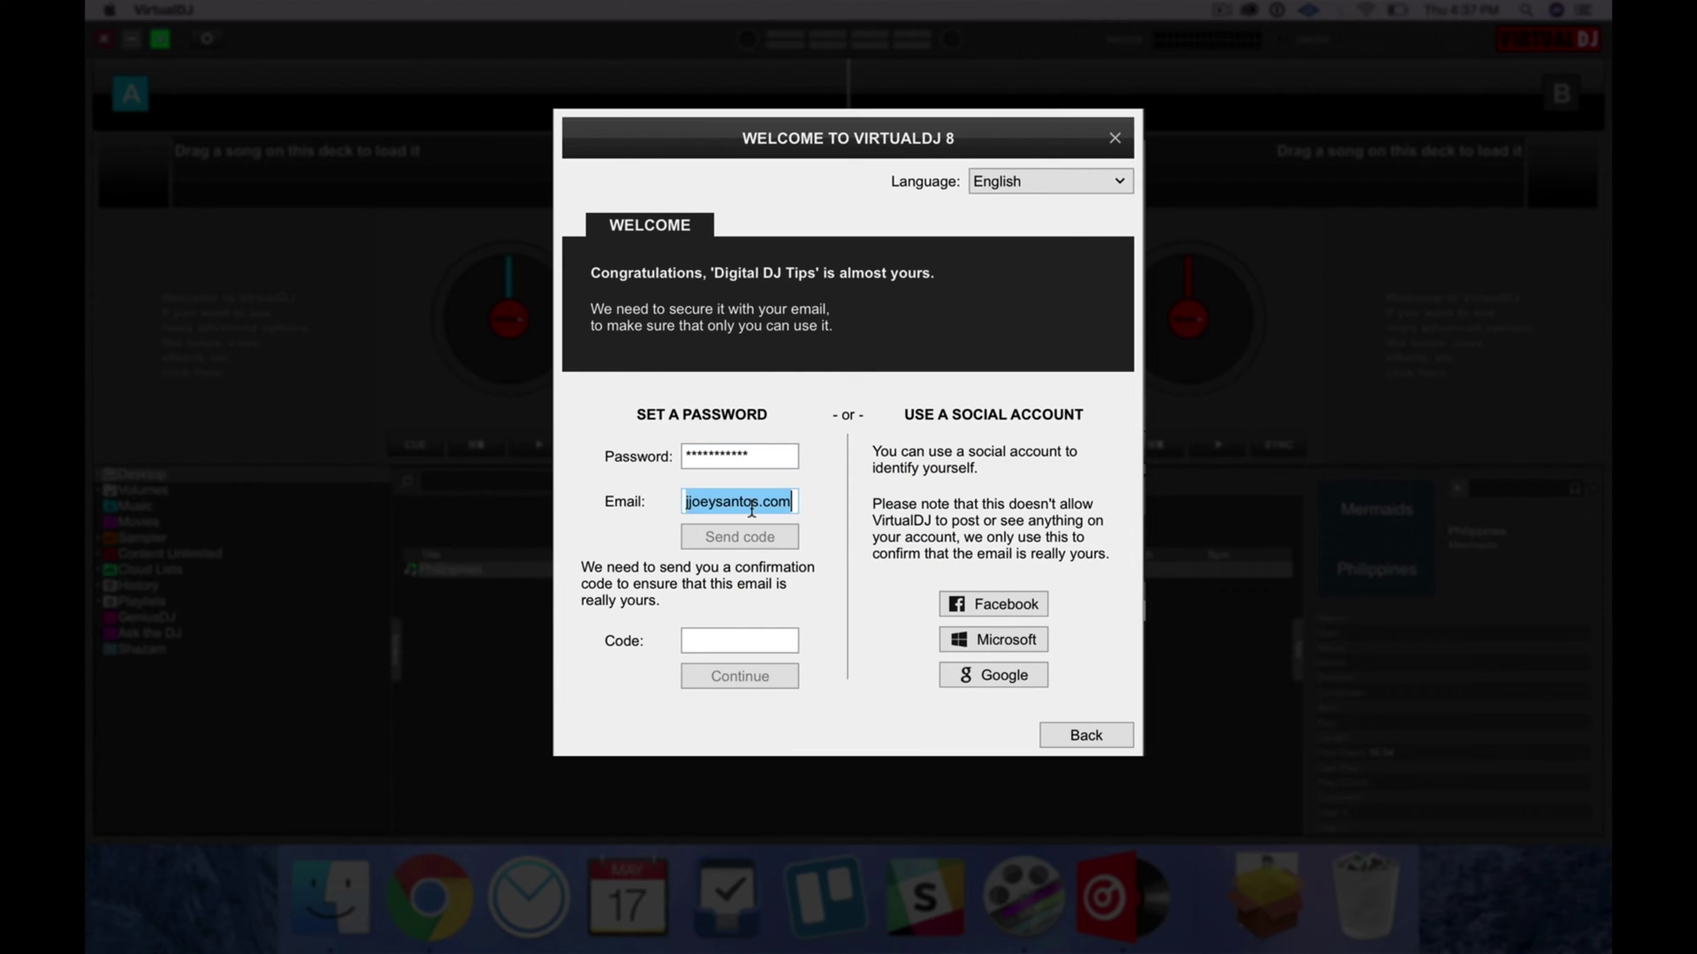
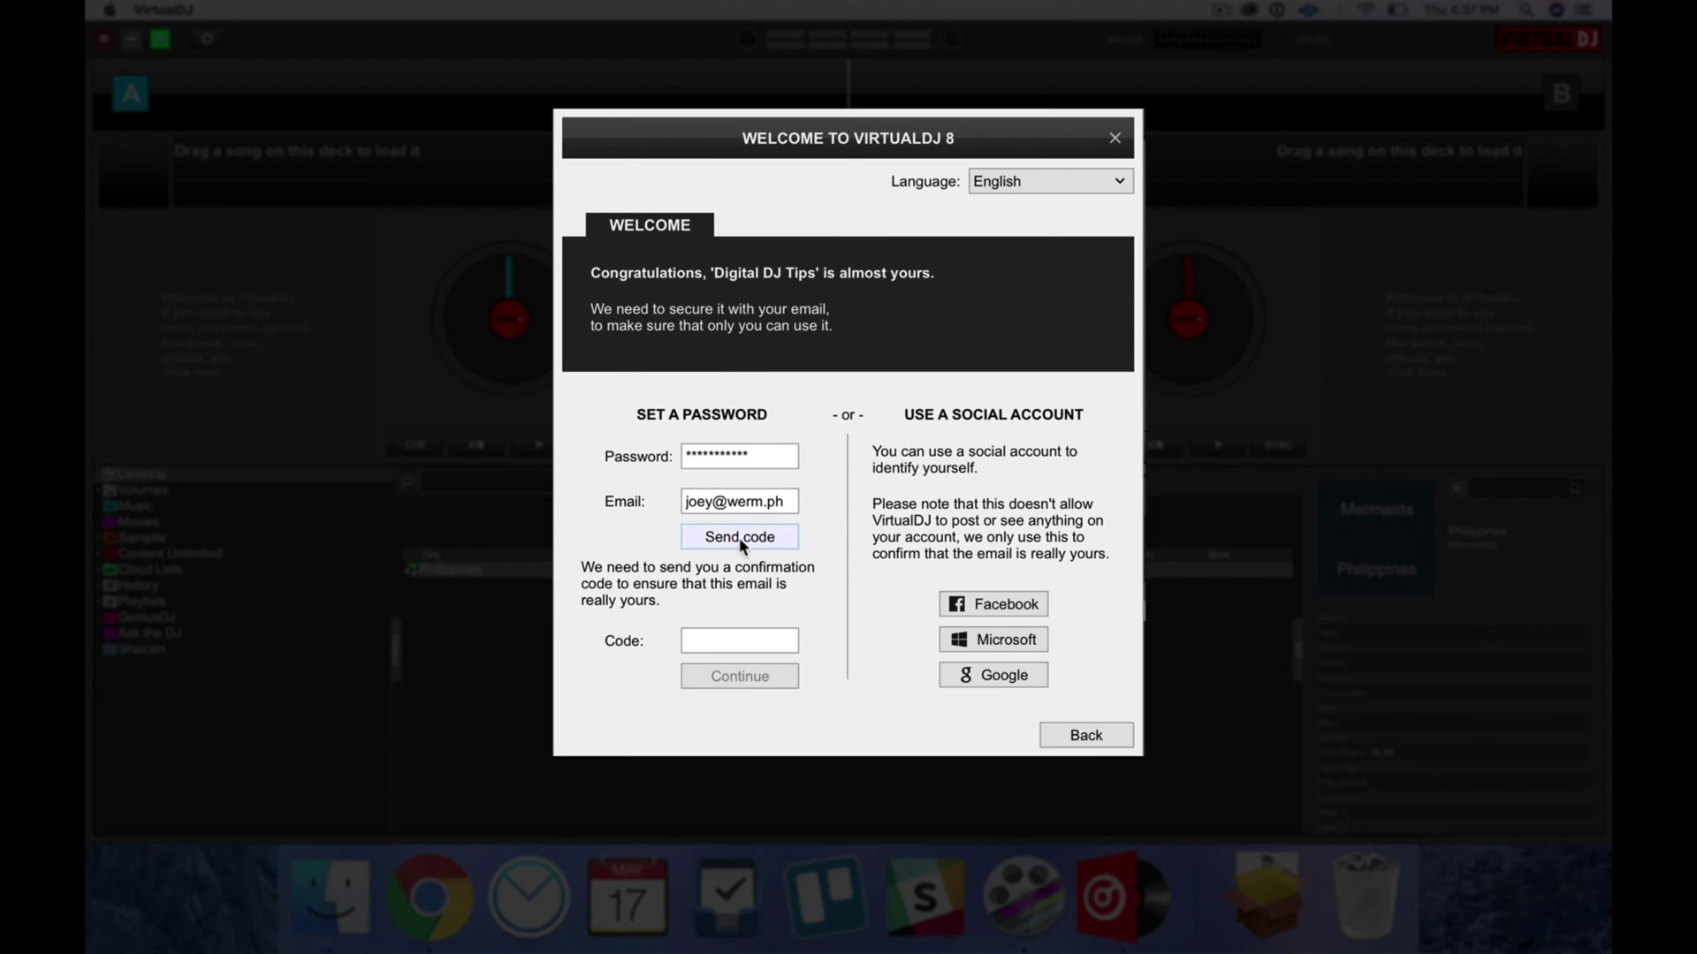
left_click(739, 537)
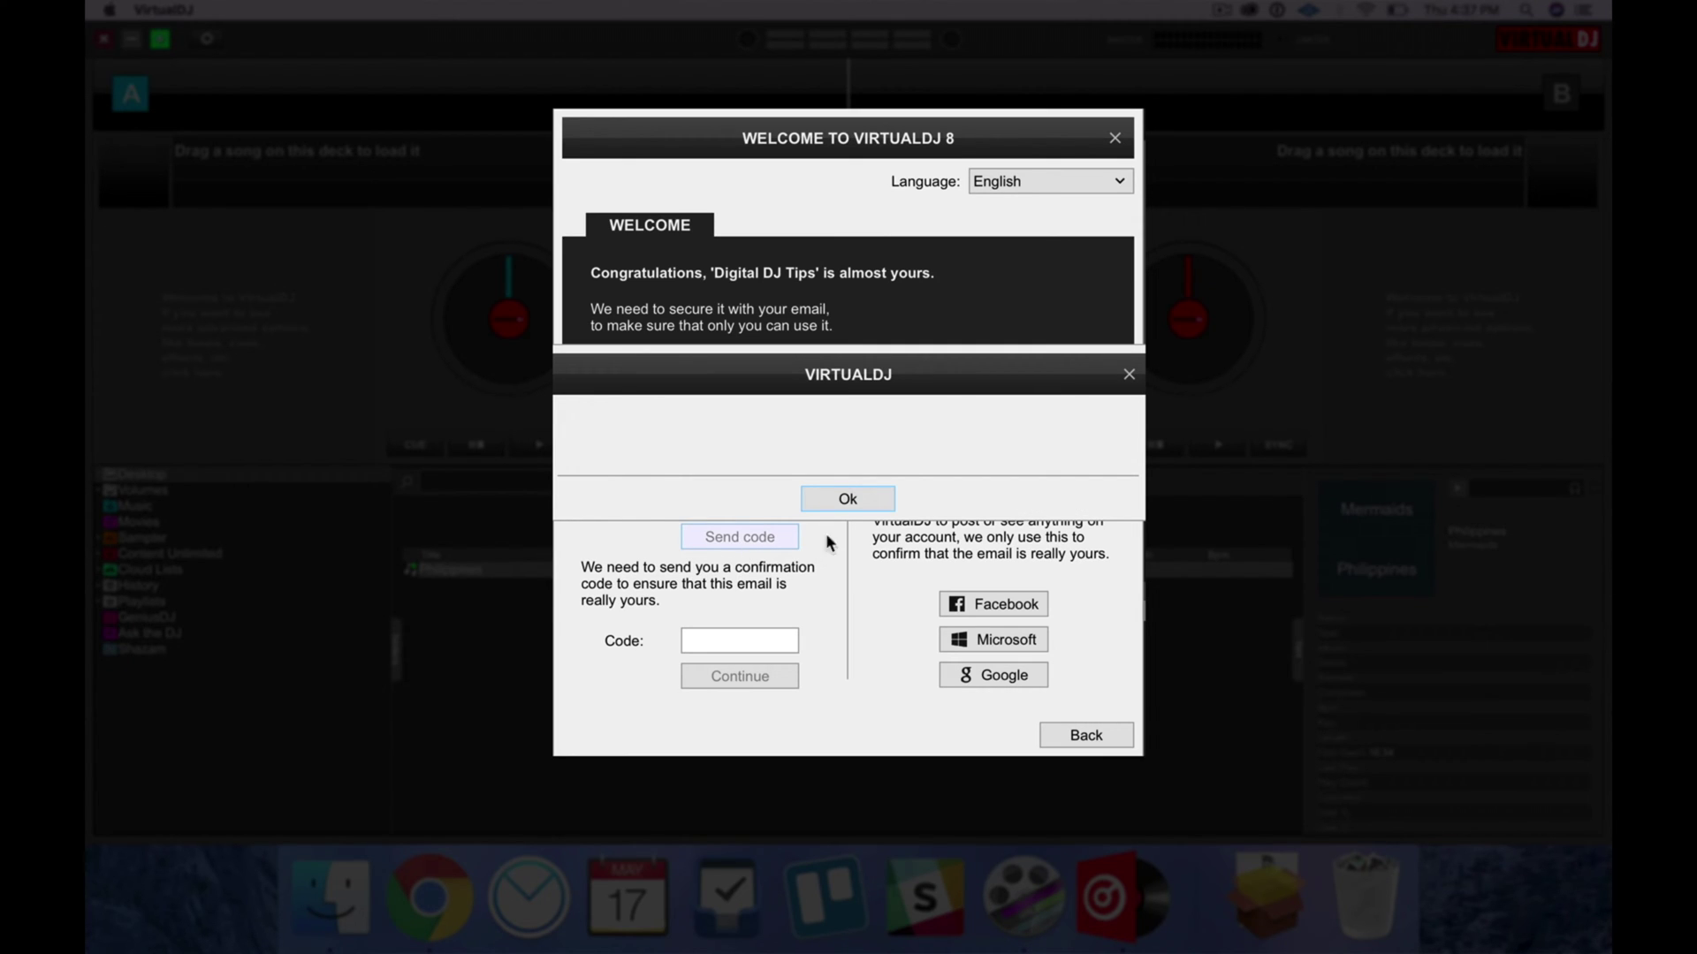
left_click(837, 501)
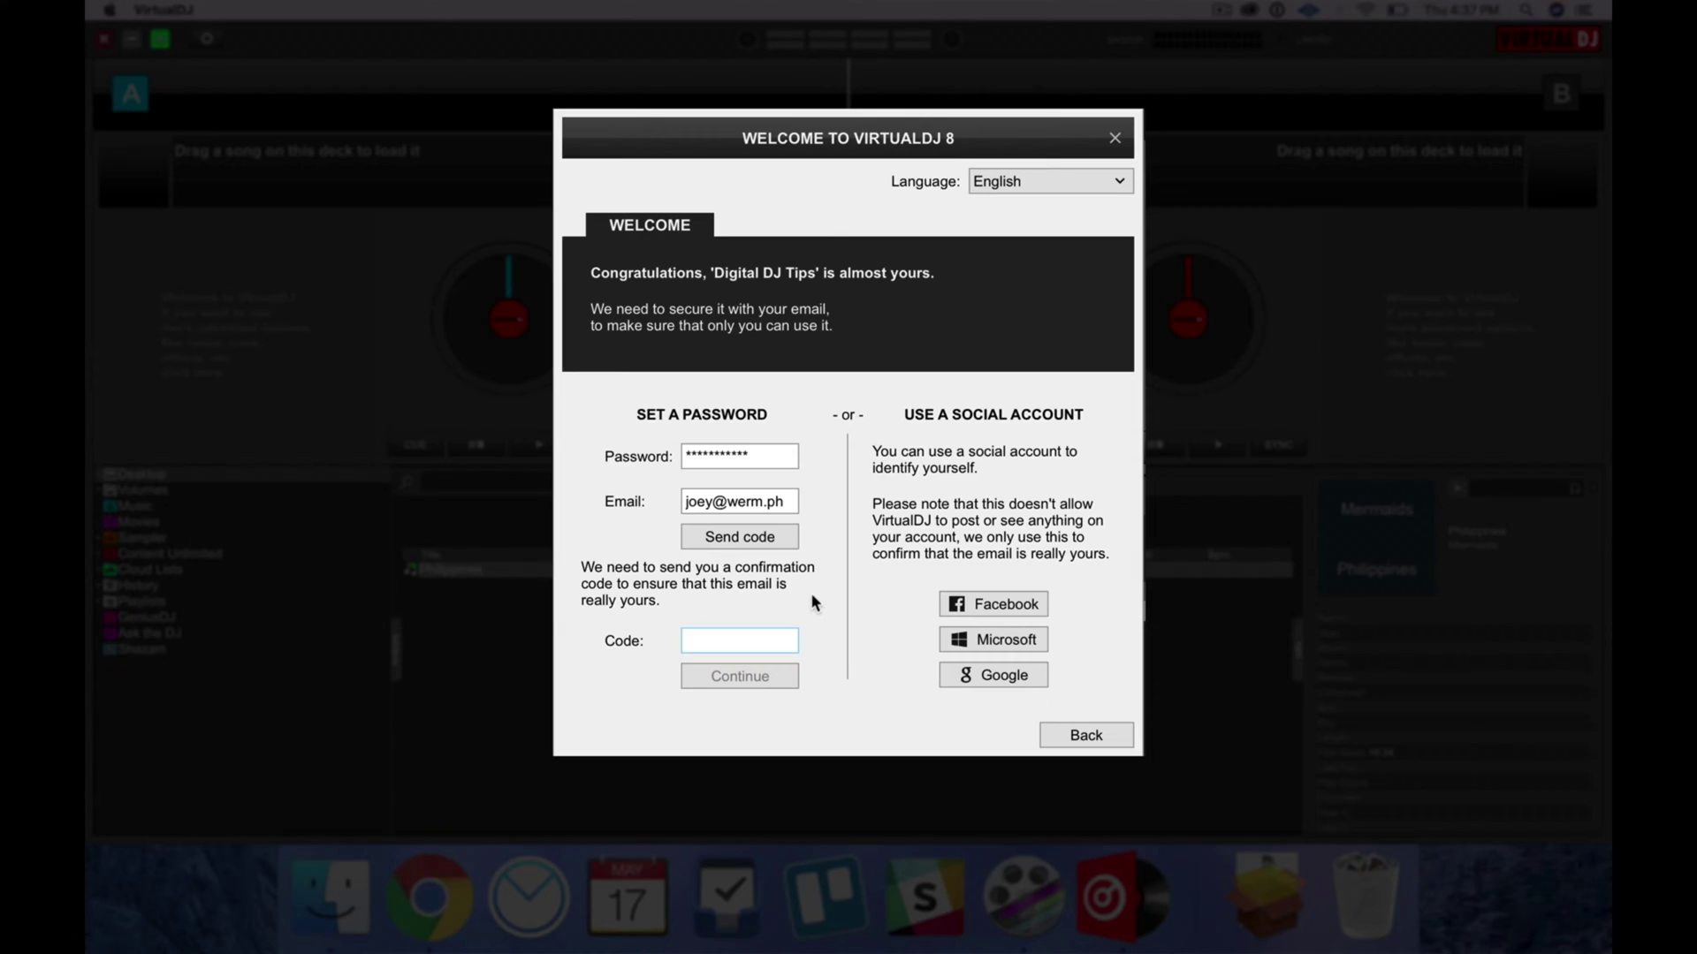
Submit the confirmation code to finish the account sign-up.
left_click(723, 678)
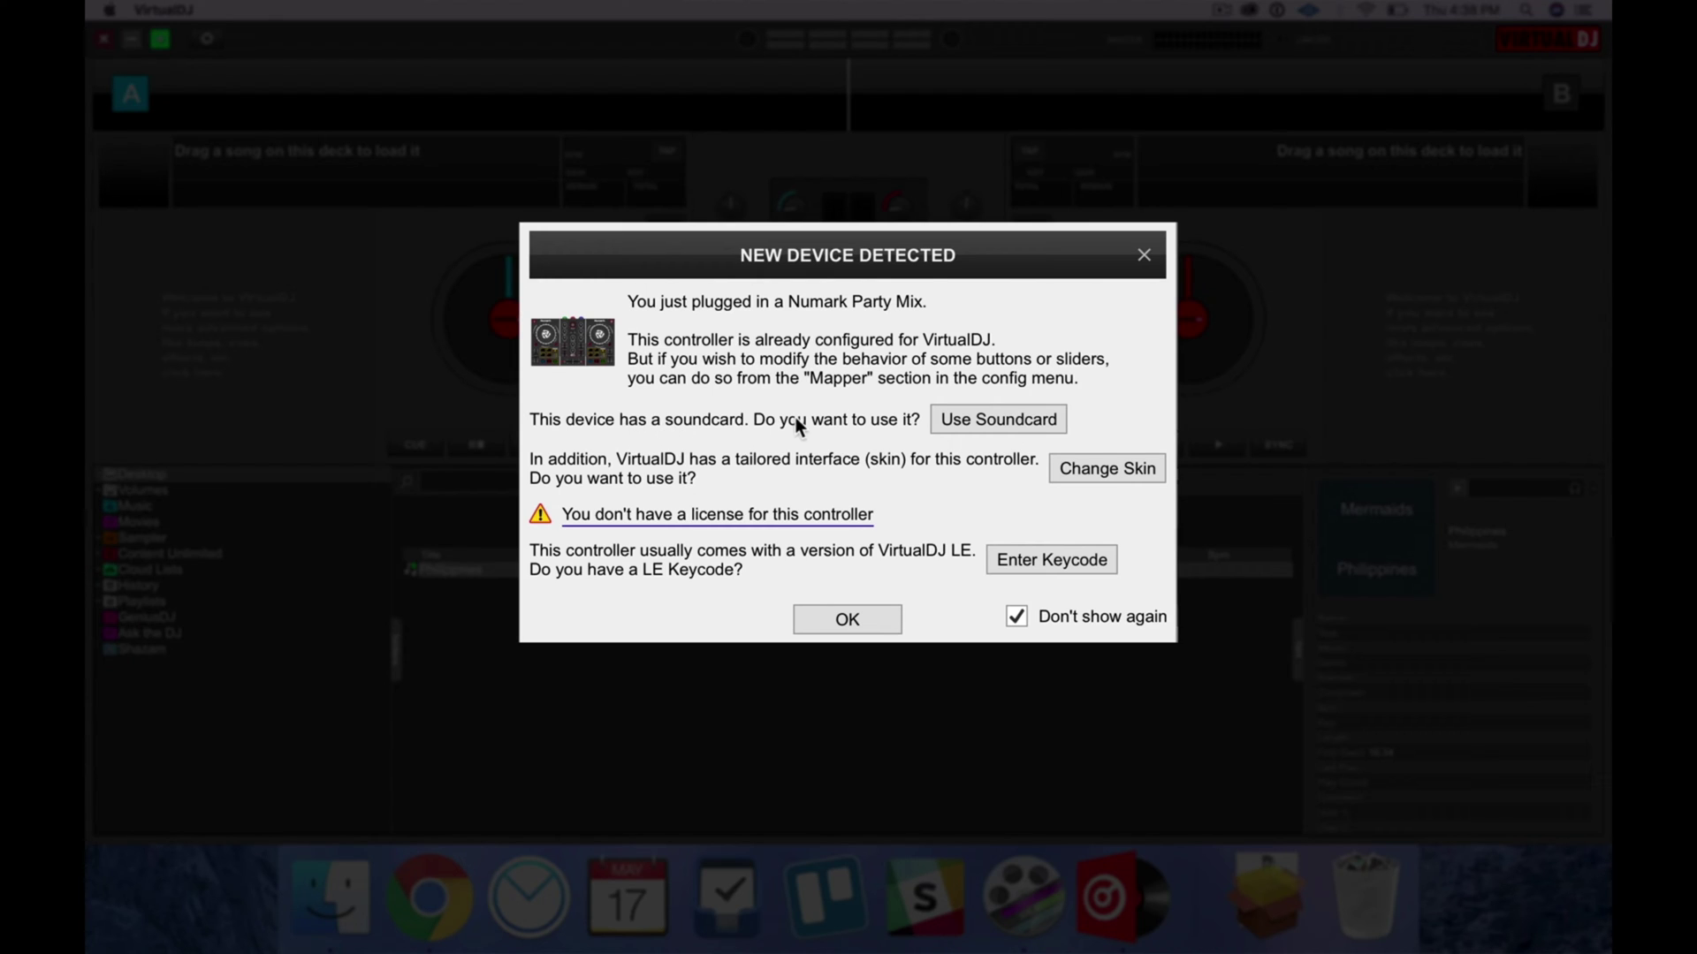
Use the Party Mix soundcard and tailored skin, accept the updated version, and bring up keycode entry.
left_click(1011, 417)
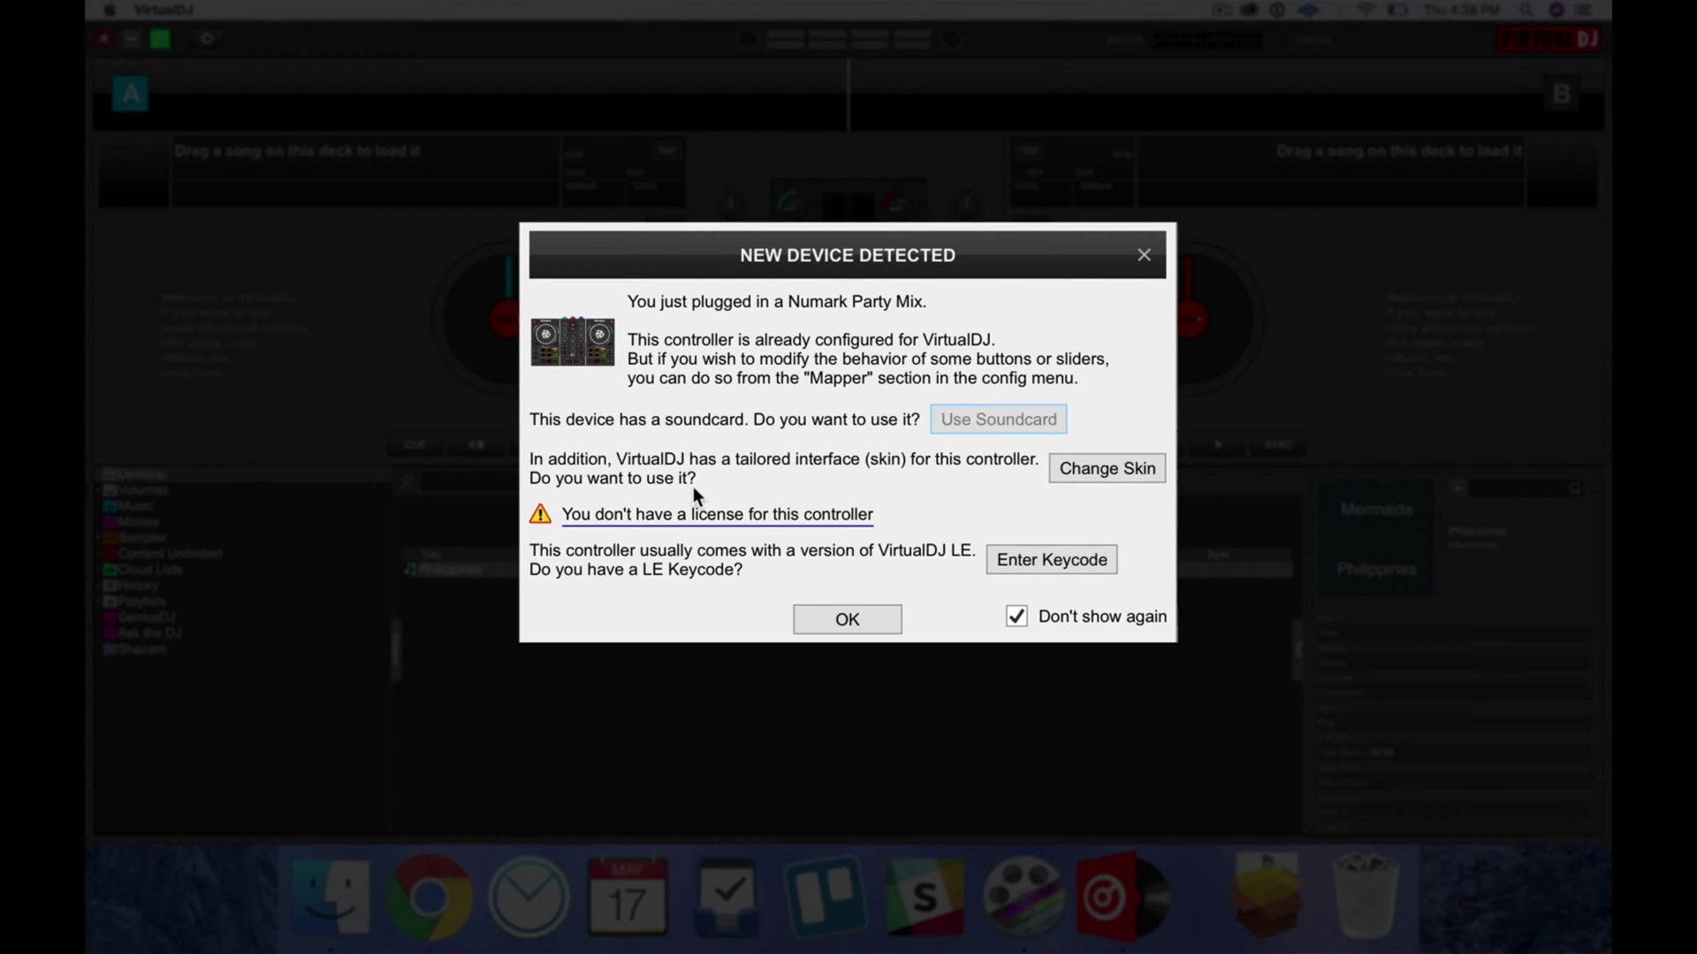
left_click(1129, 467)
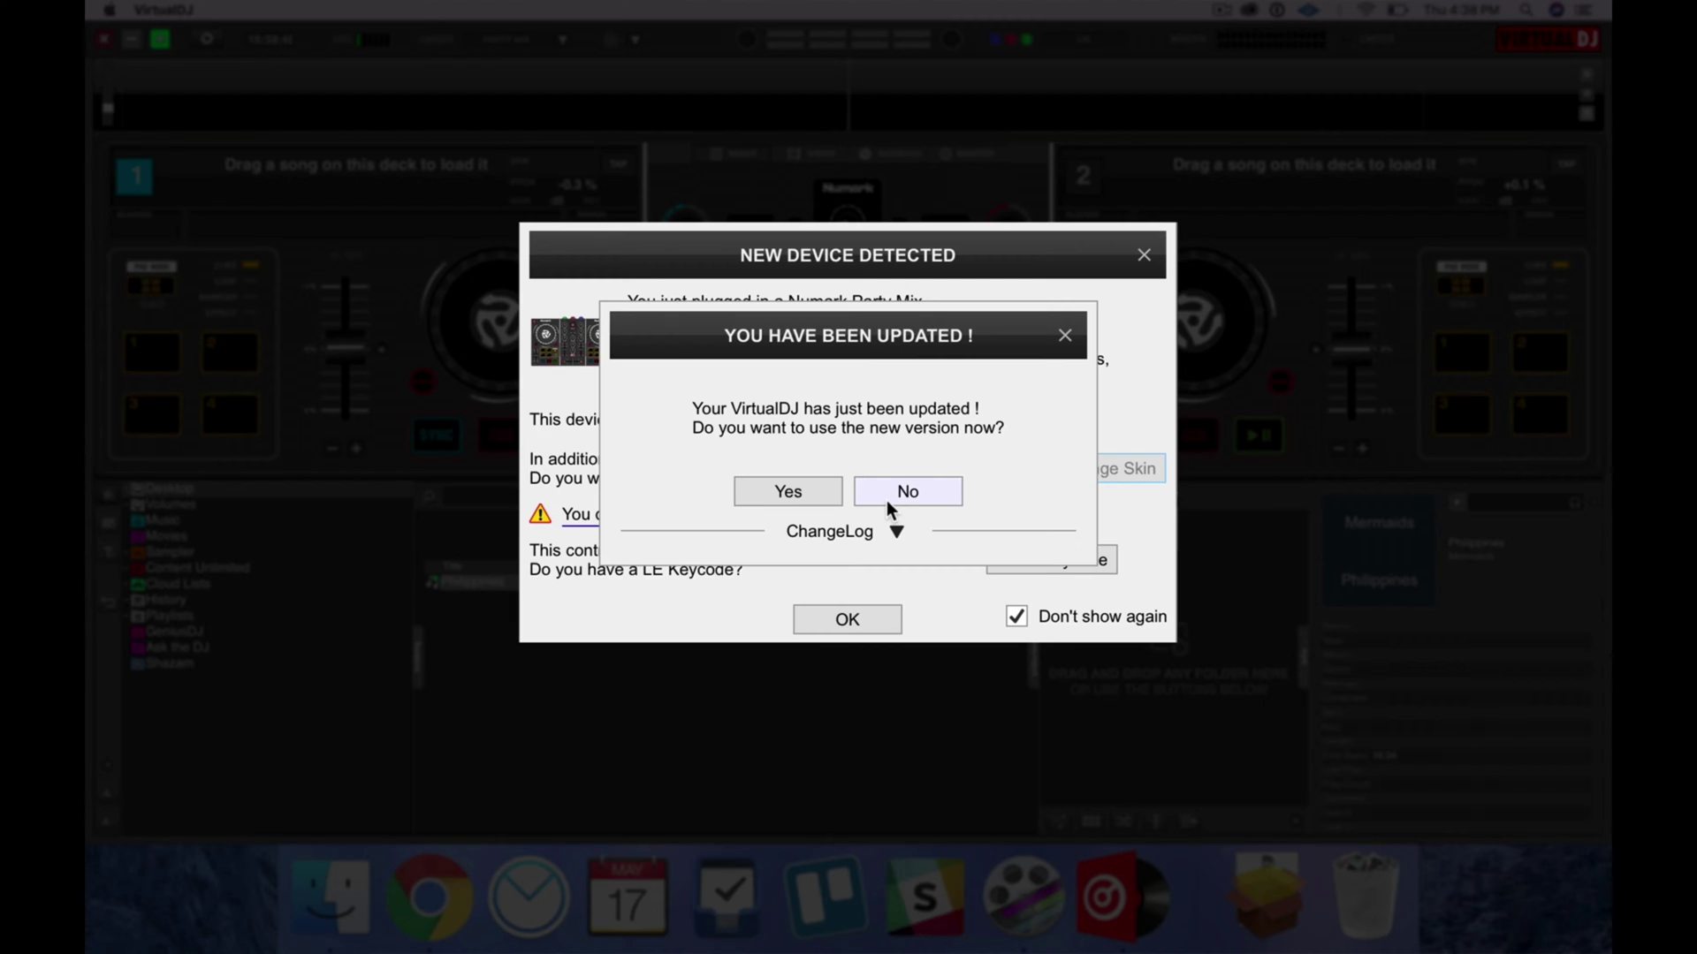
left_click(822, 493)
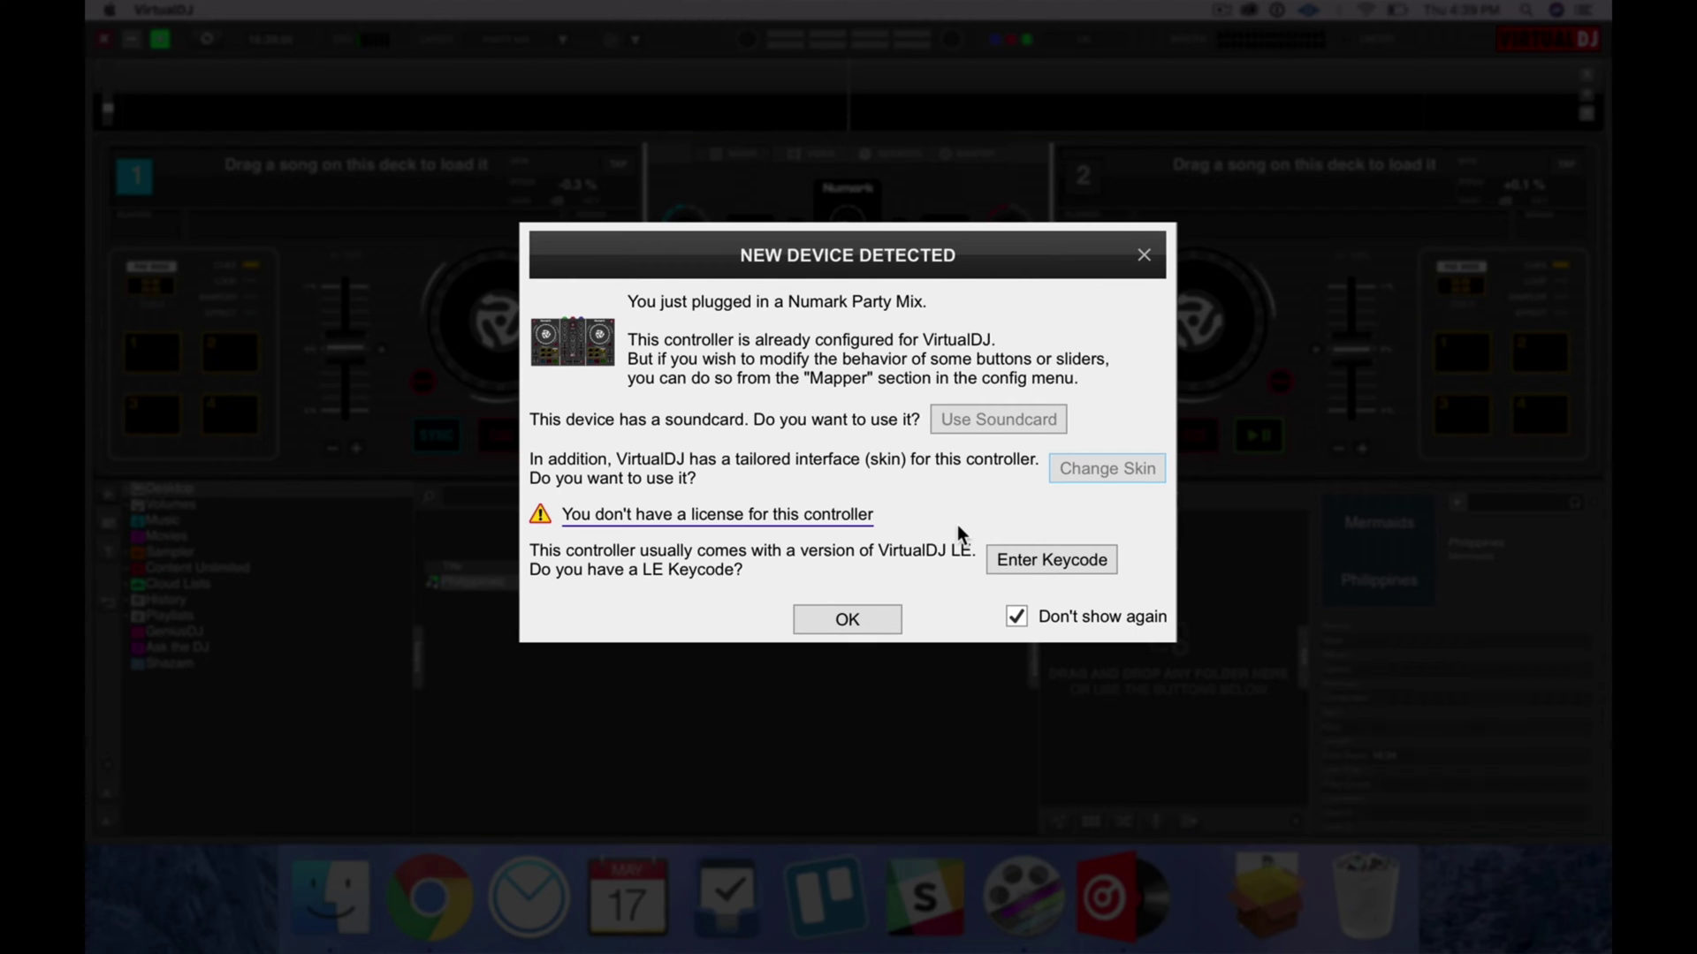
left_click(1007, 559)
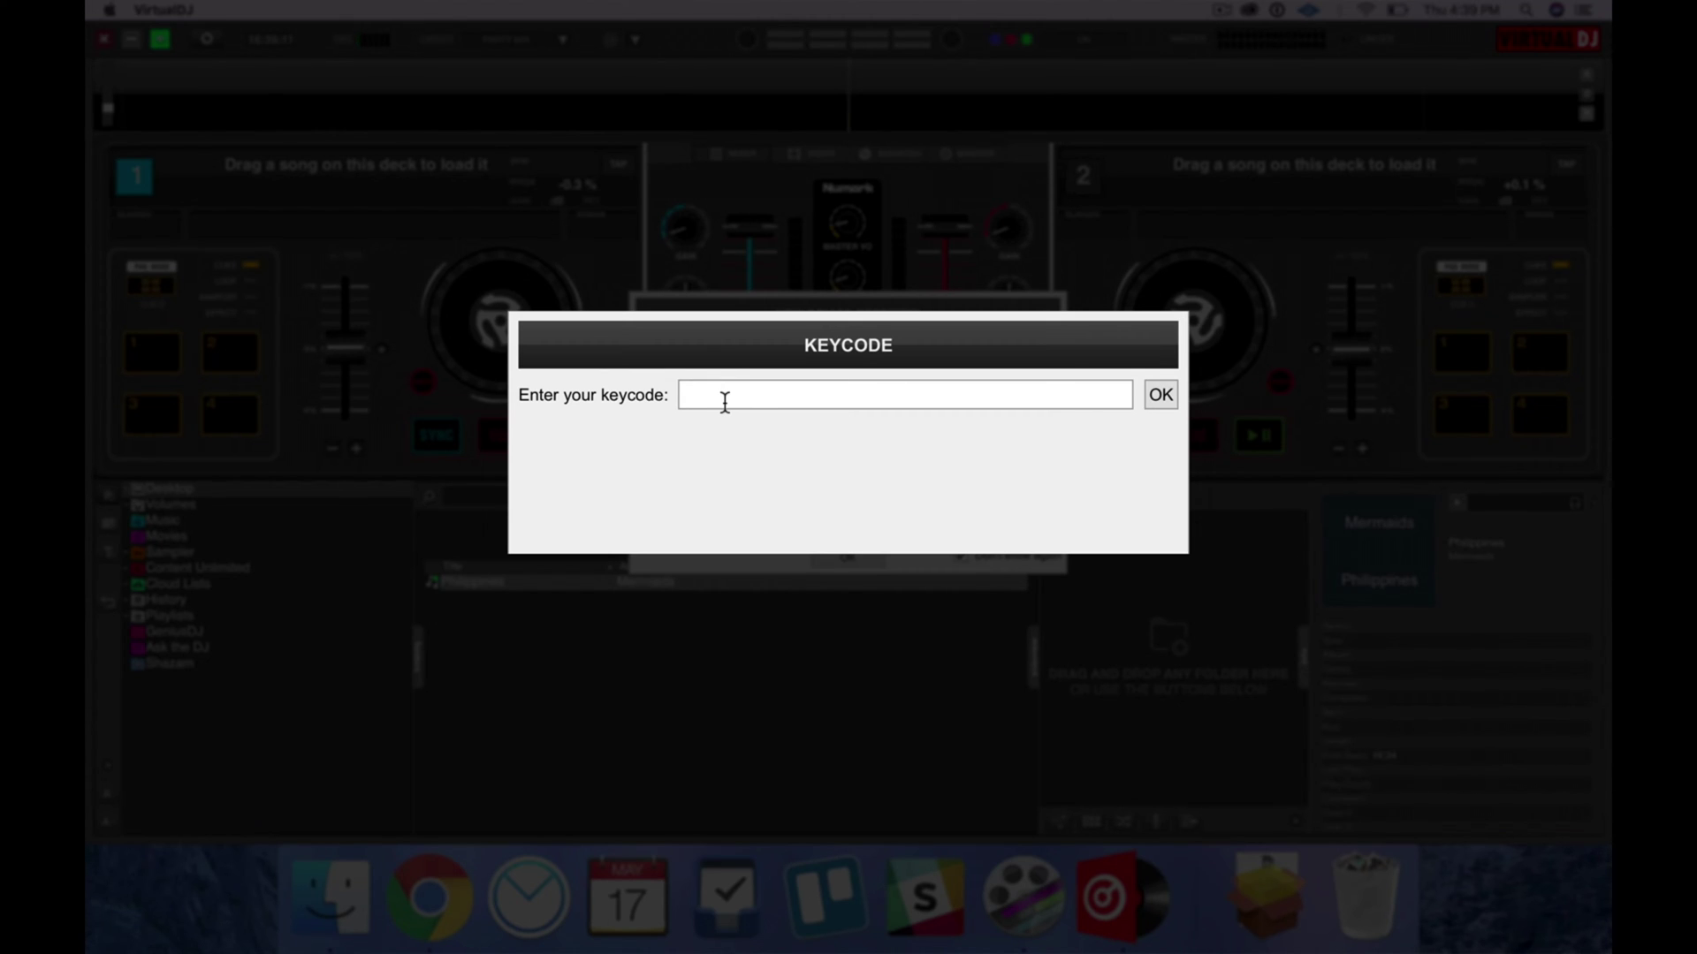
In Chrome's Numark My Account page, select the Party Mix's Virtual DJ licence code.
left_click(461, 875)
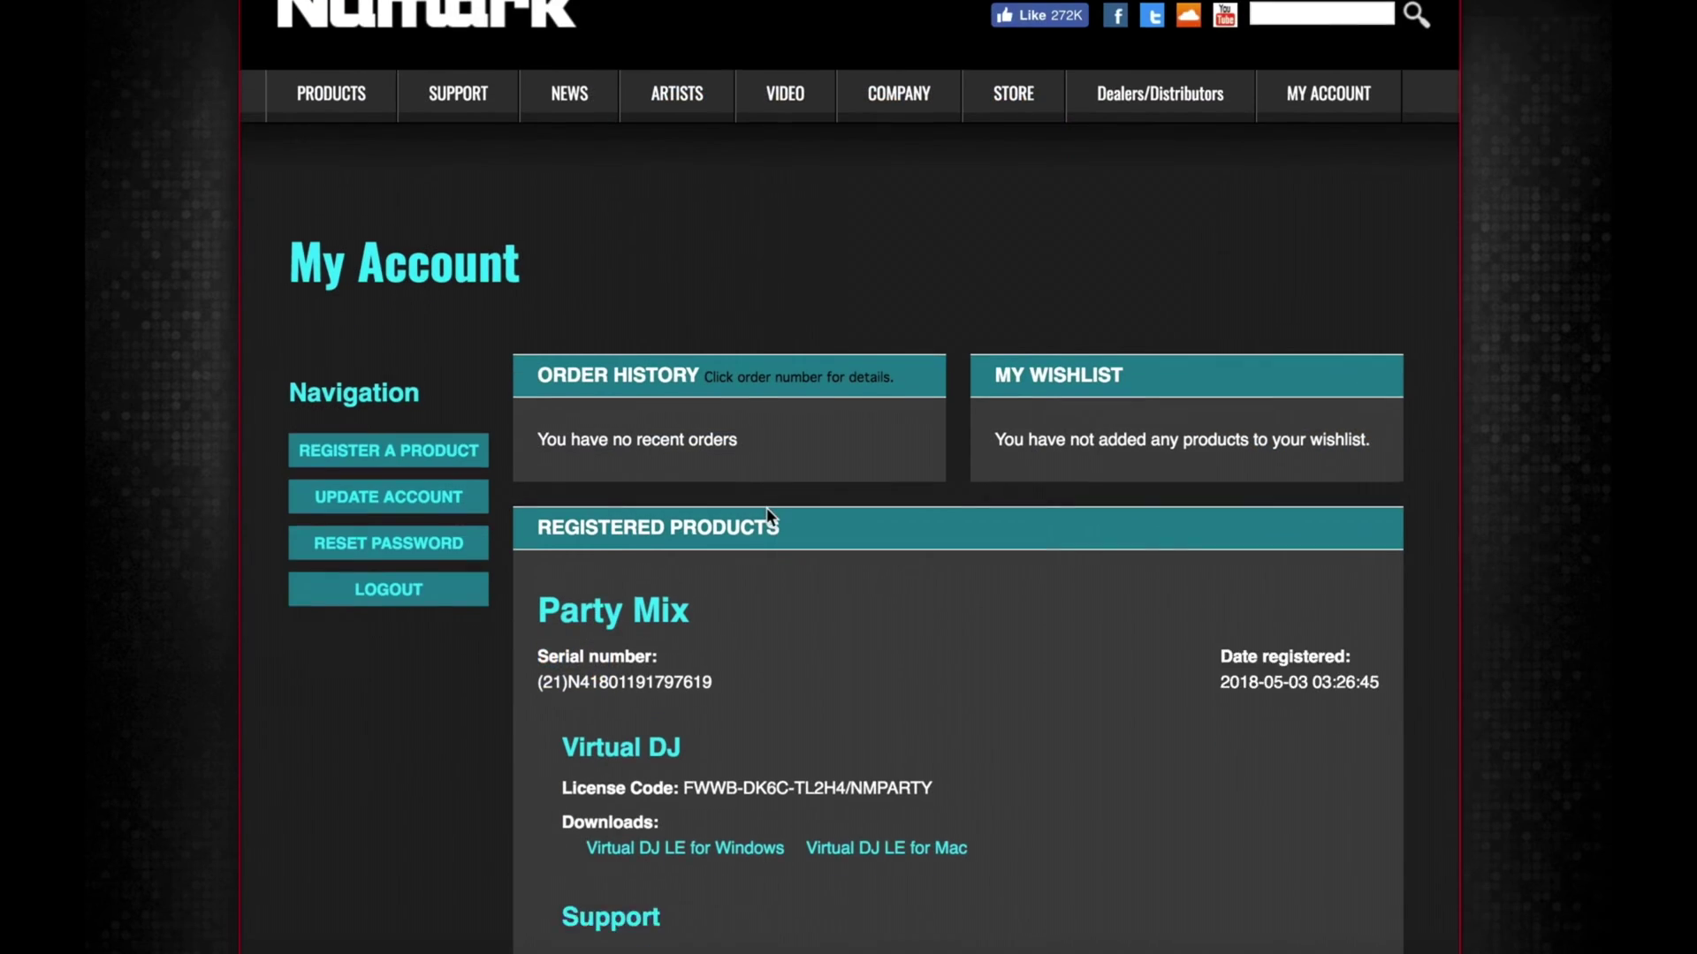
scroll(766, 507, "down", 1)
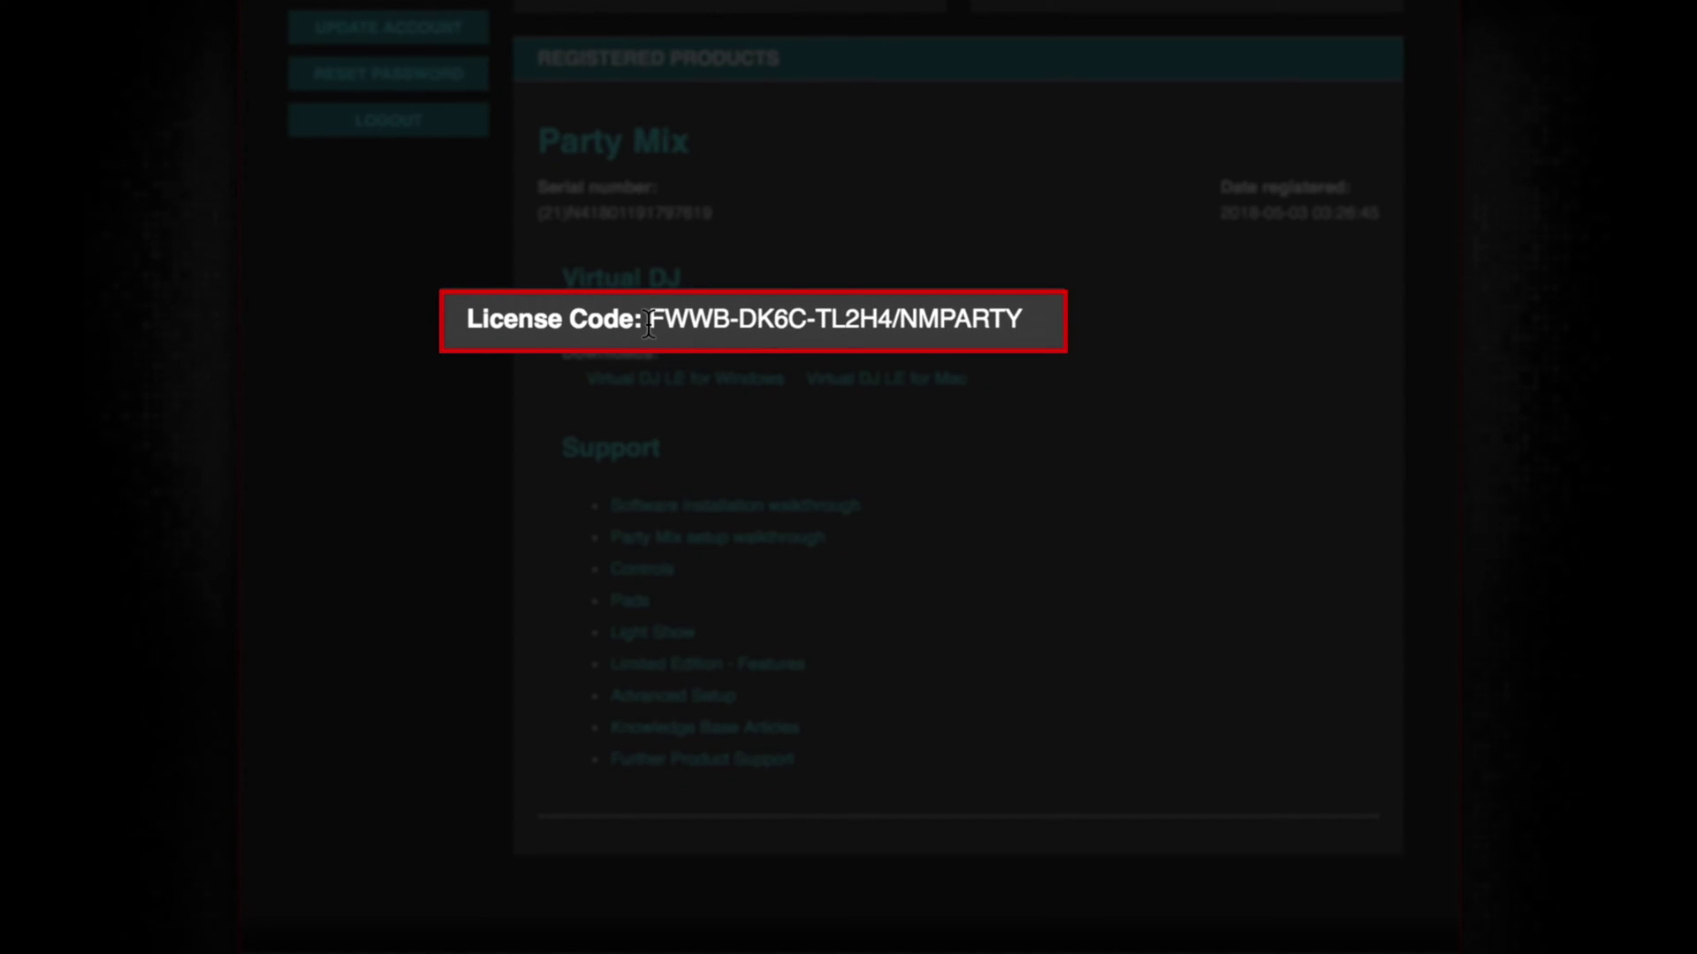
left_click_drag(683, 318, 957, 319)
key("super+c")
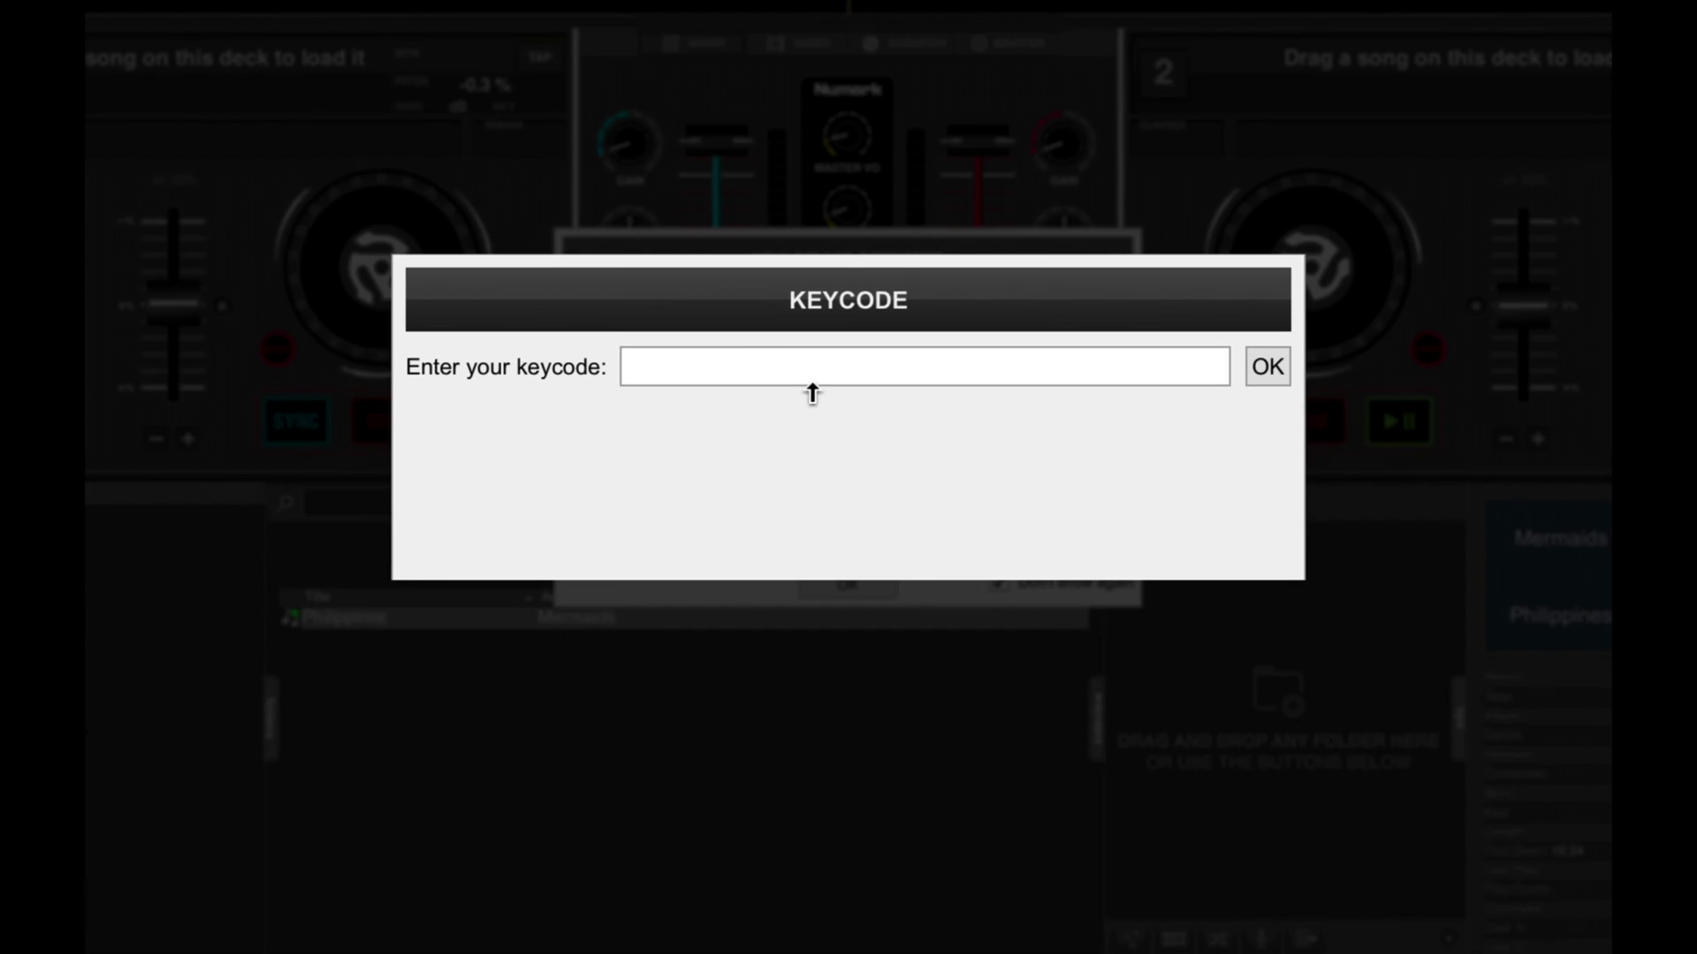
Paste the copied licence code into the Keycode field and submit it.
left_click(775, 364)
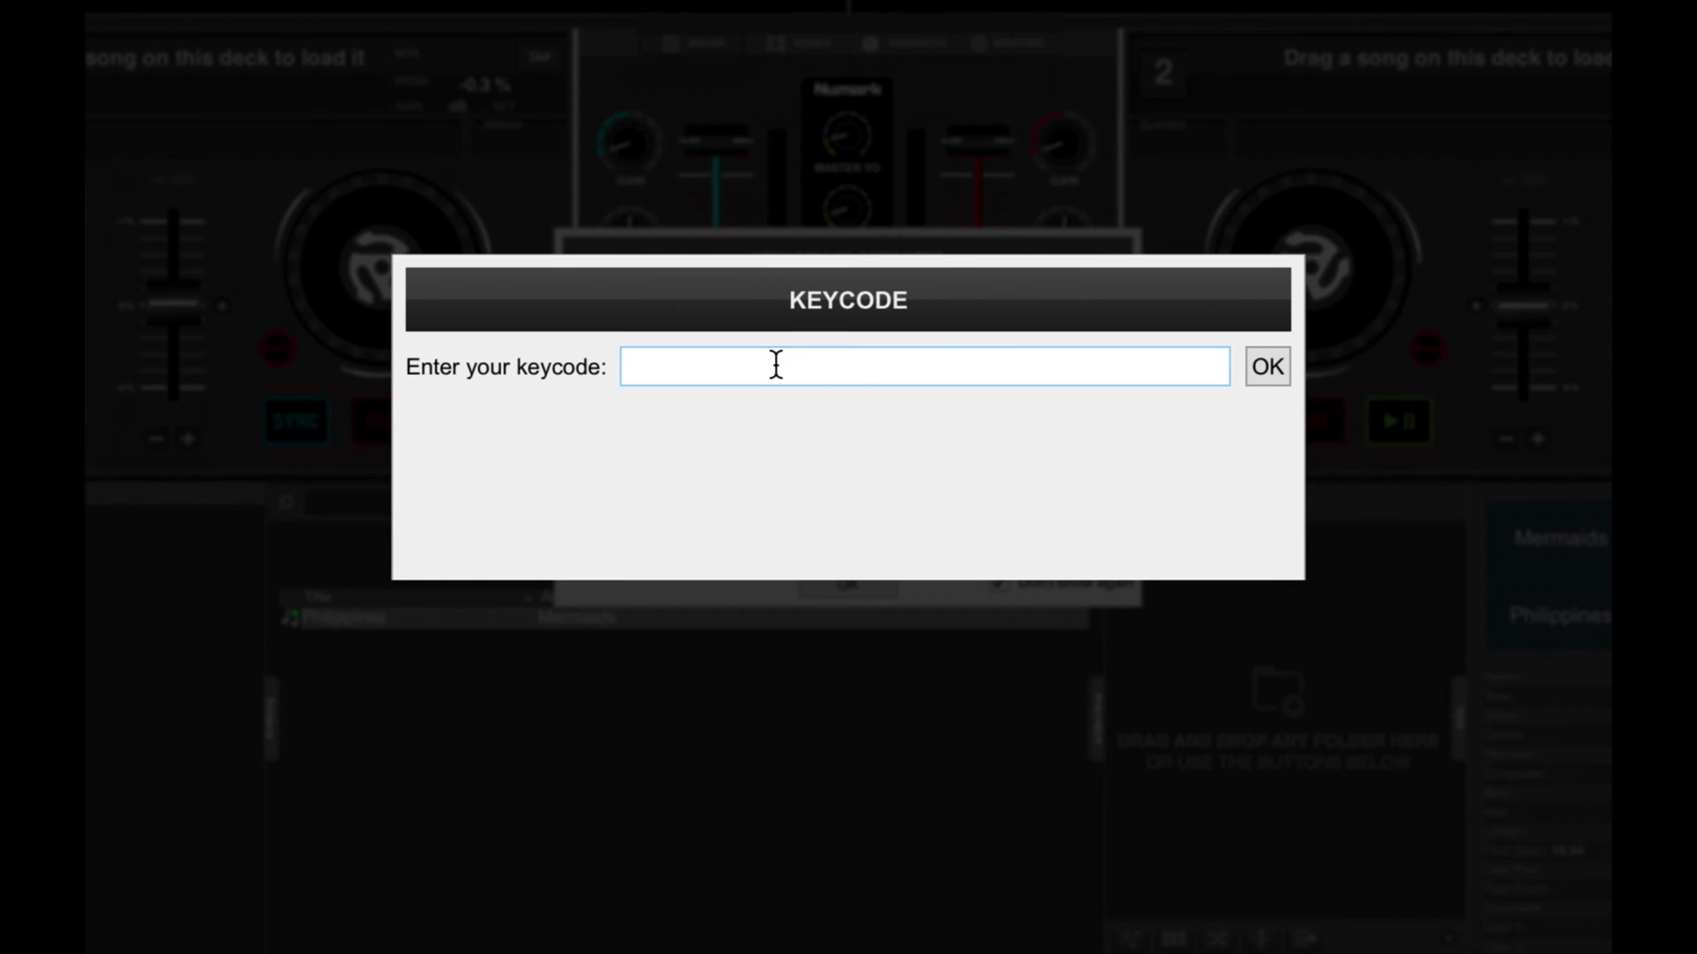
key("super+v")
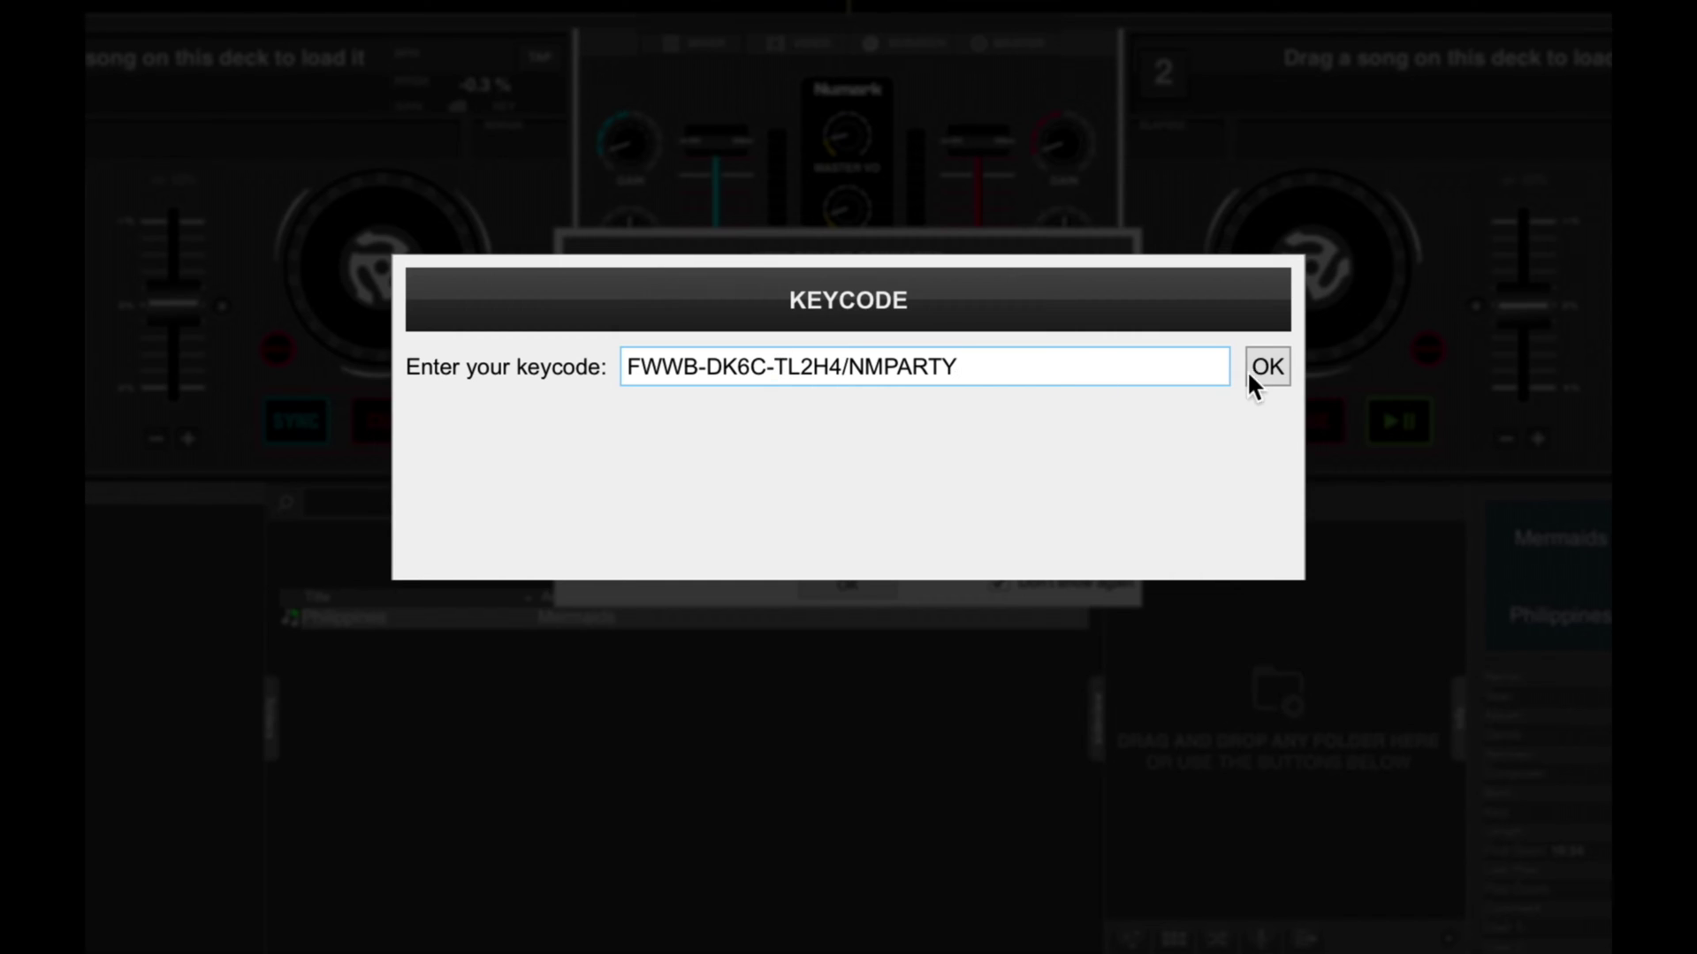
left_click(1251, 365)
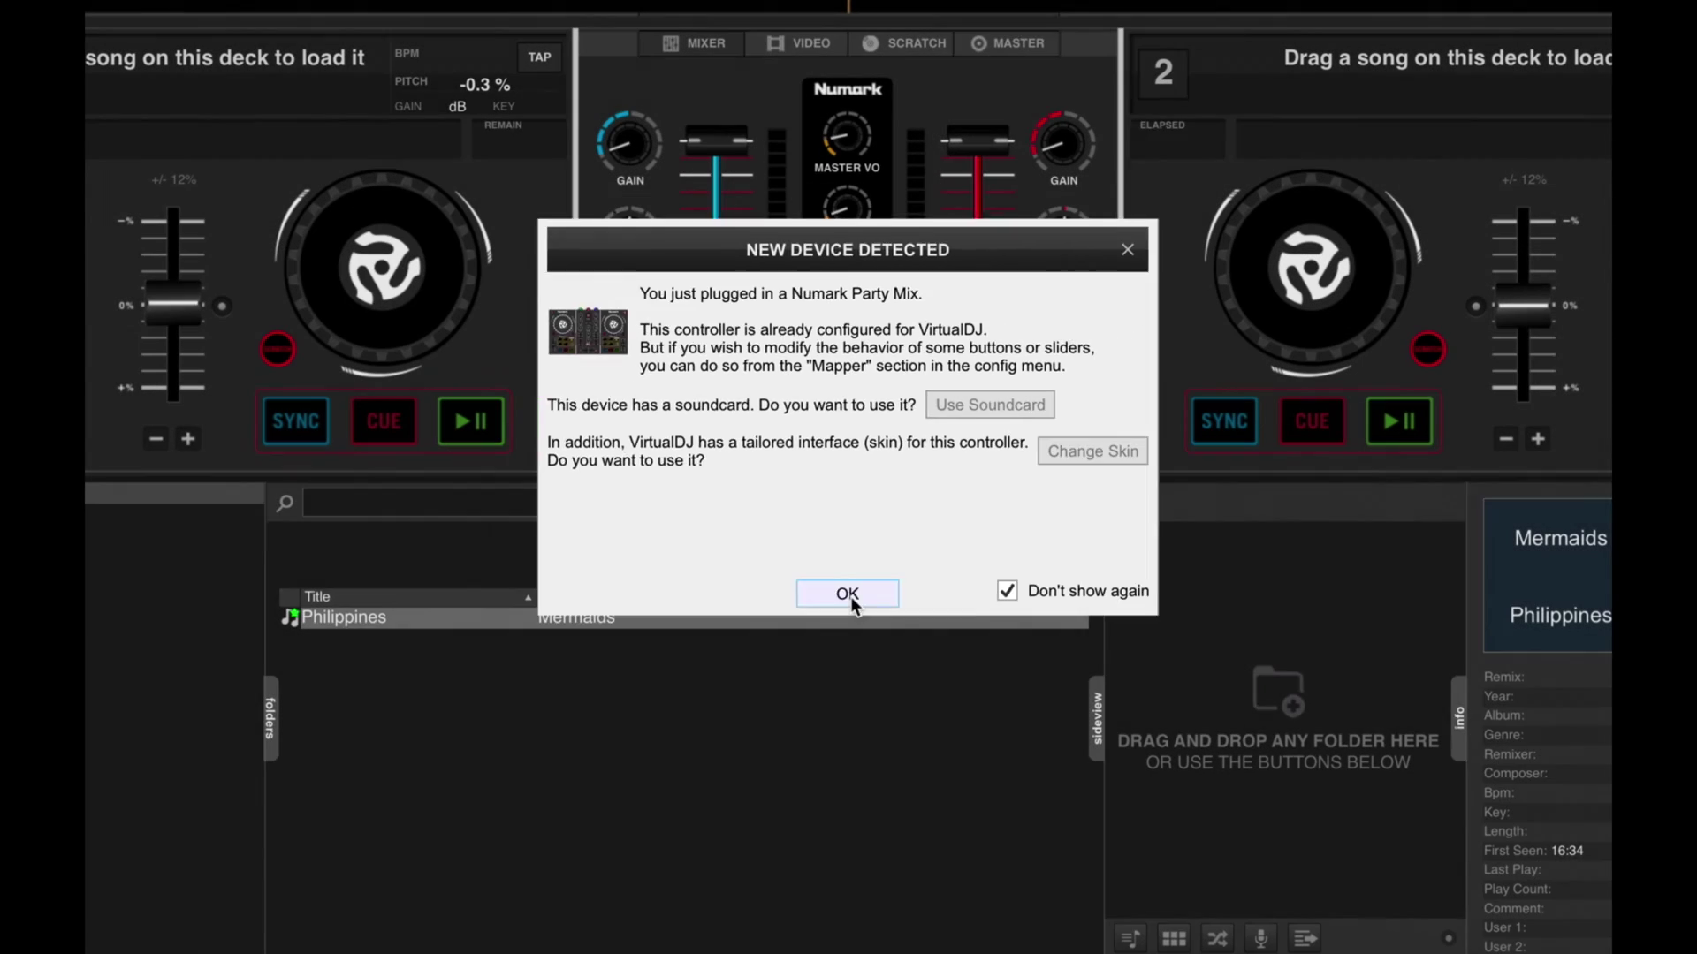
Close the New Device Detected notice with OK.
left_click(849, 669)
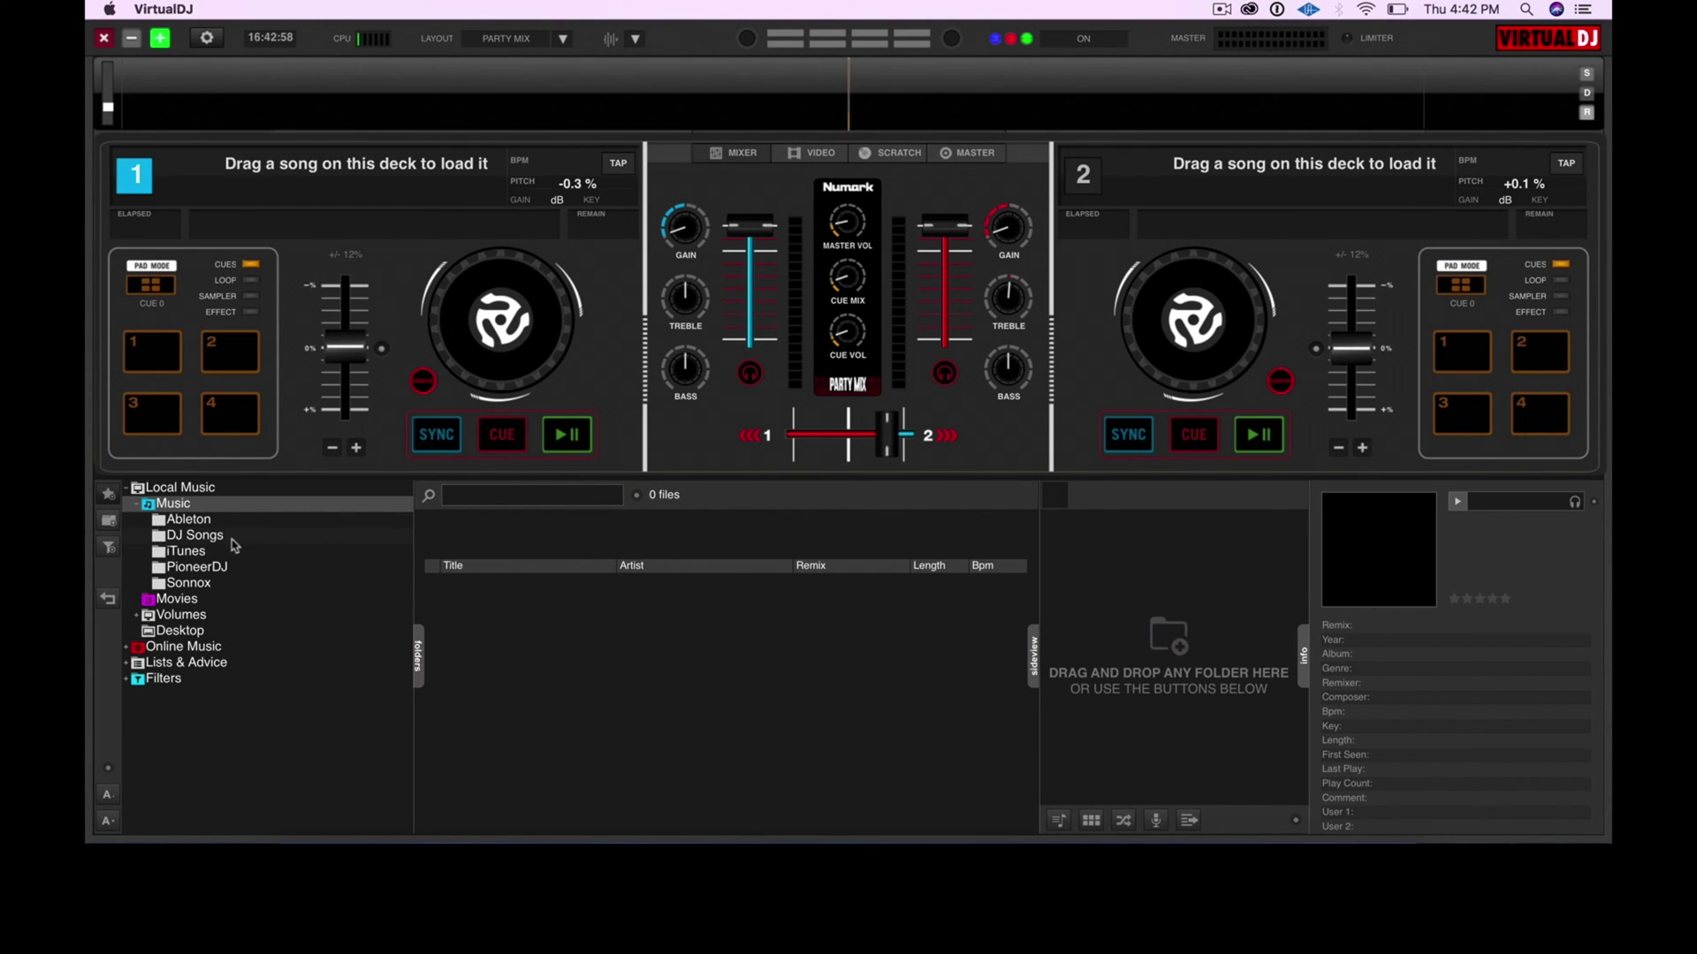
Show the 11 tracks of the Music > DJ Songs folder in the browser.
left_click(191, 536)
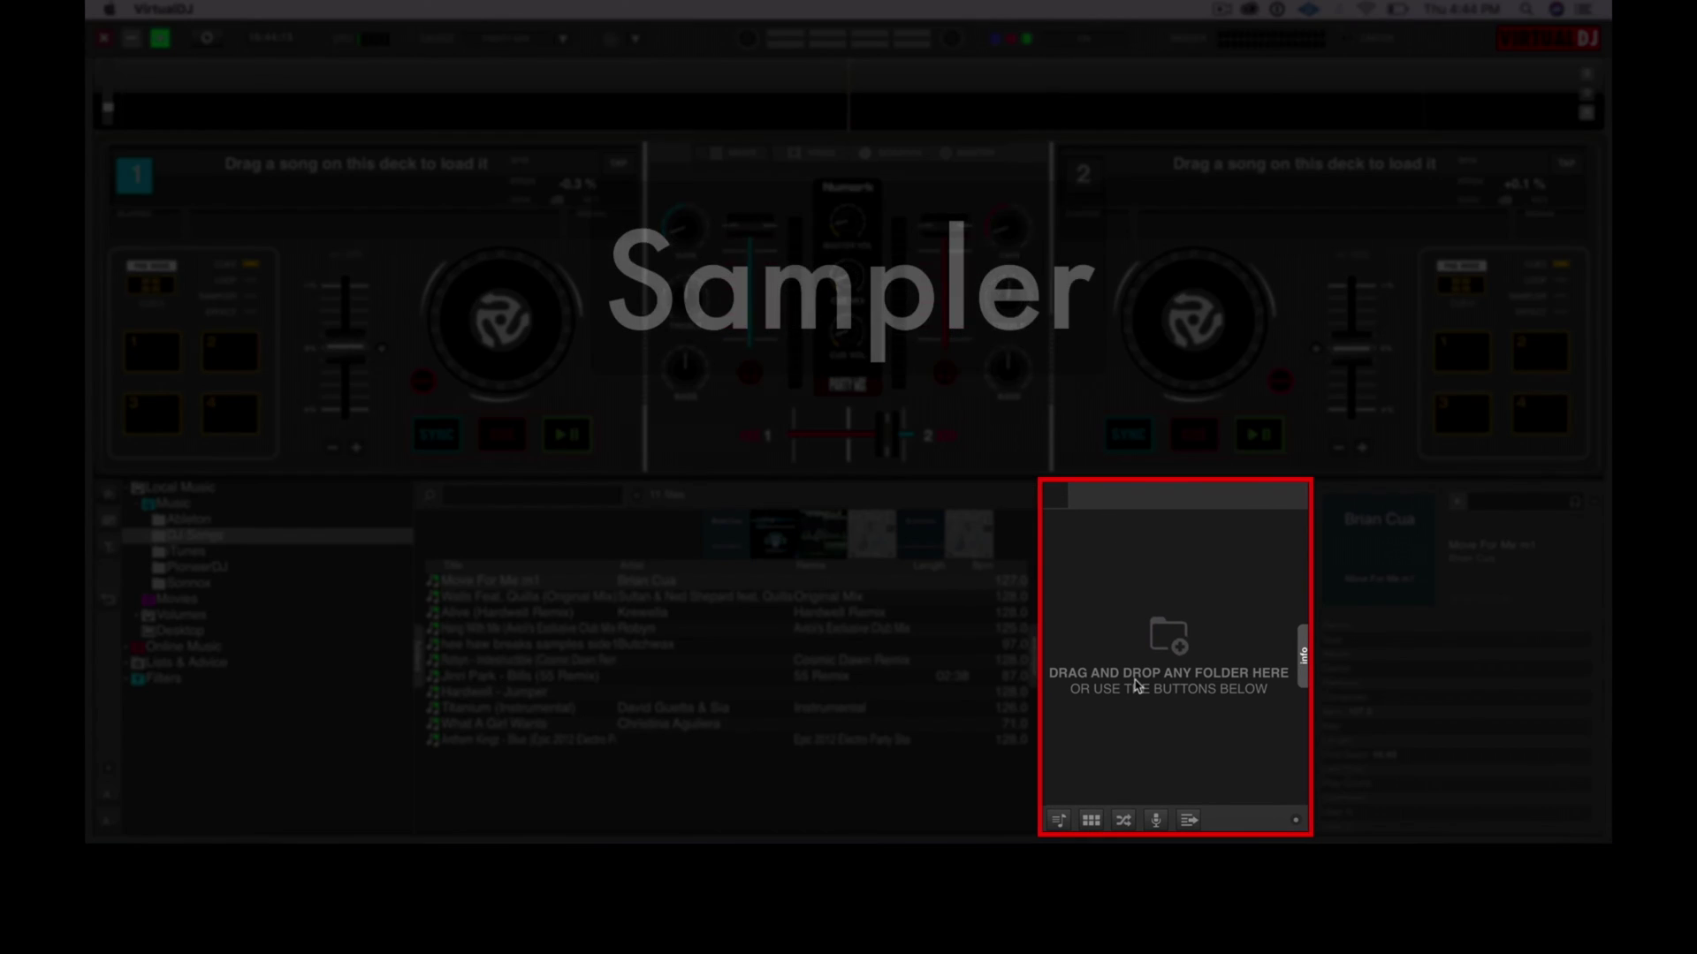
Play the Air Horn and Siren pads in the sampler's Audio FX bank, then show the sidelist.
left_click(1096, 826)
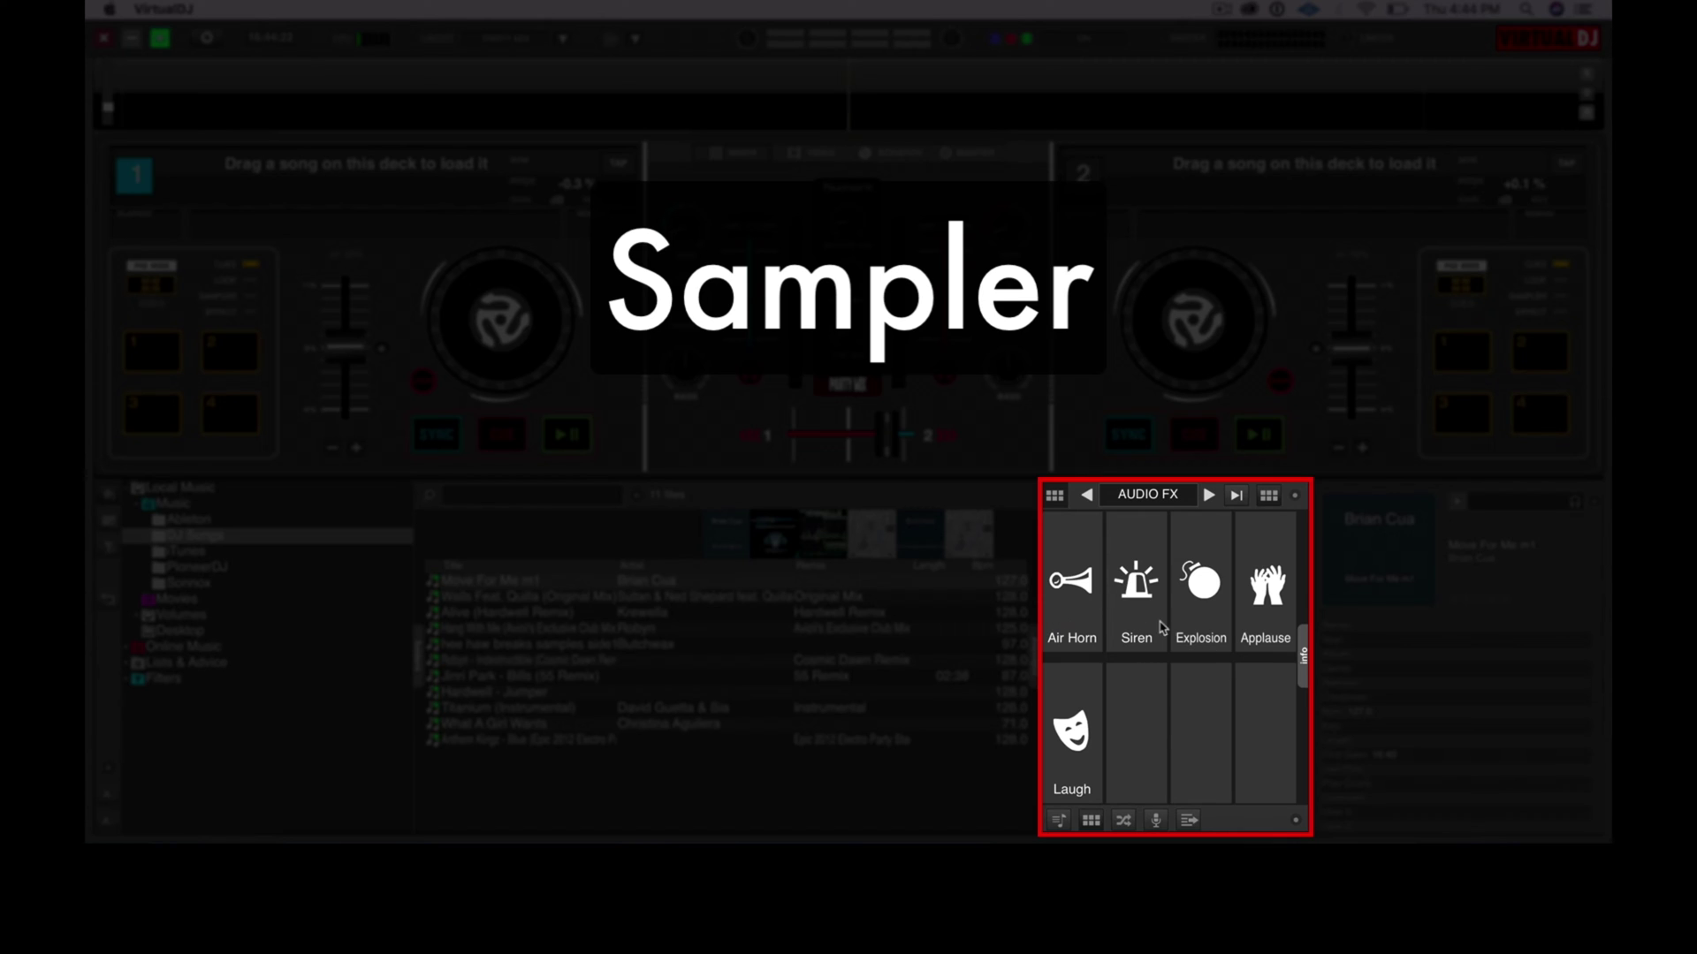
left_click(1064, 619)
left_click(1123, 619)
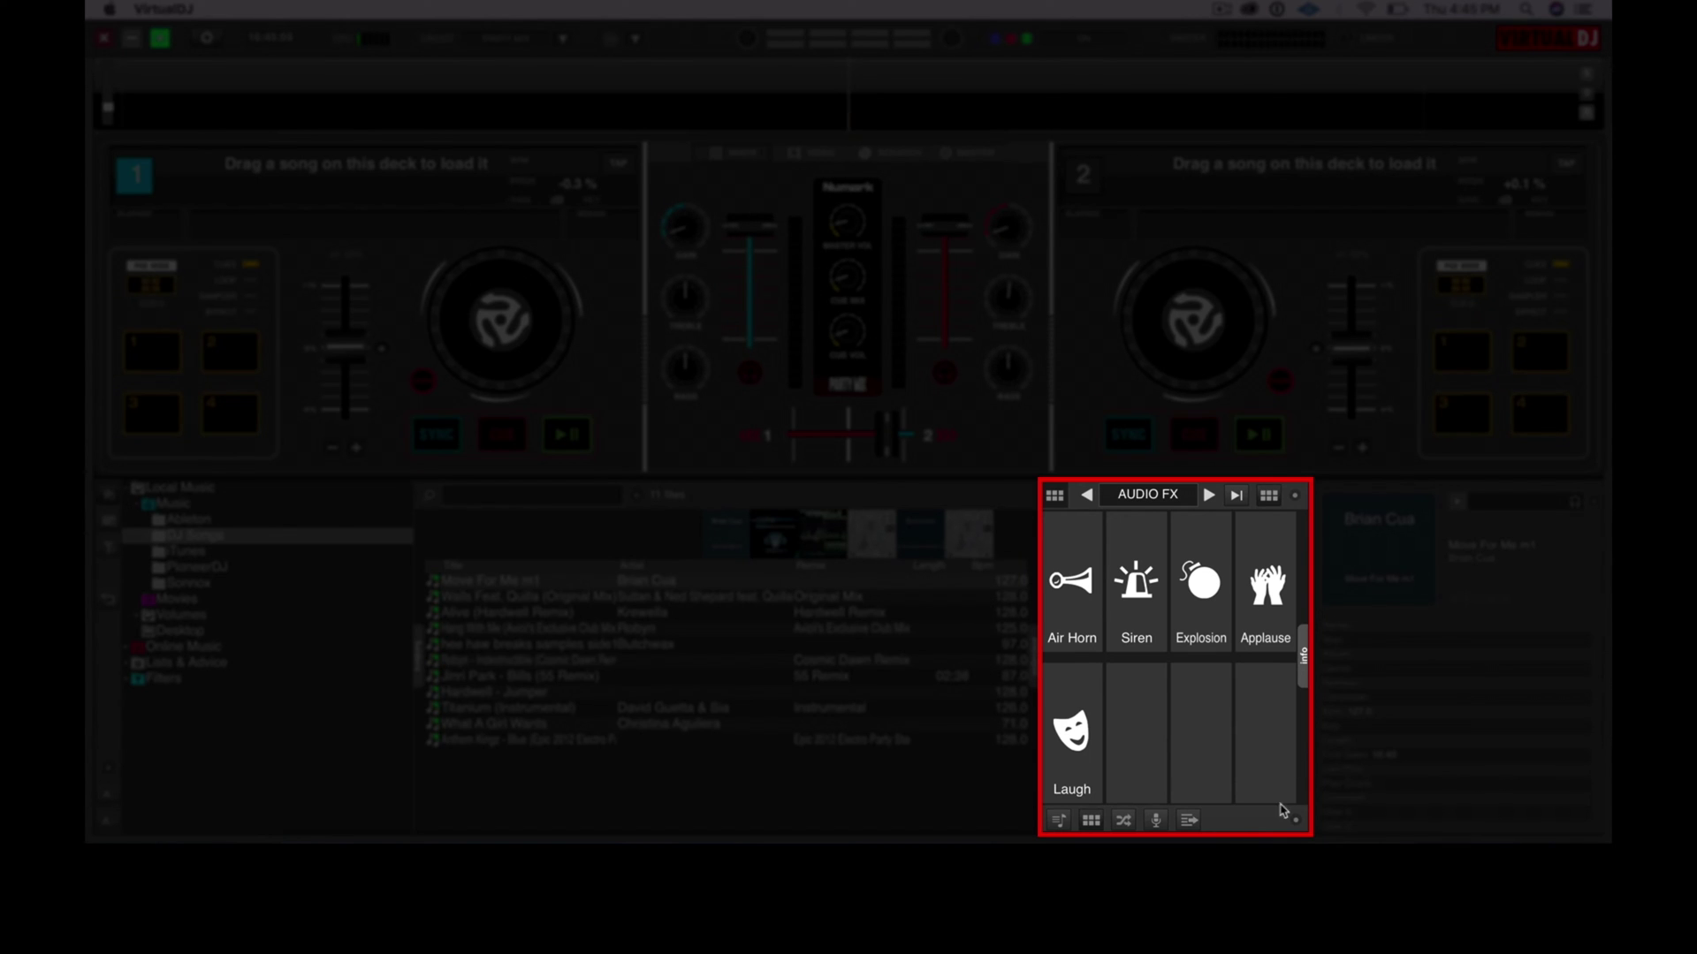
left_click(1057, 820)
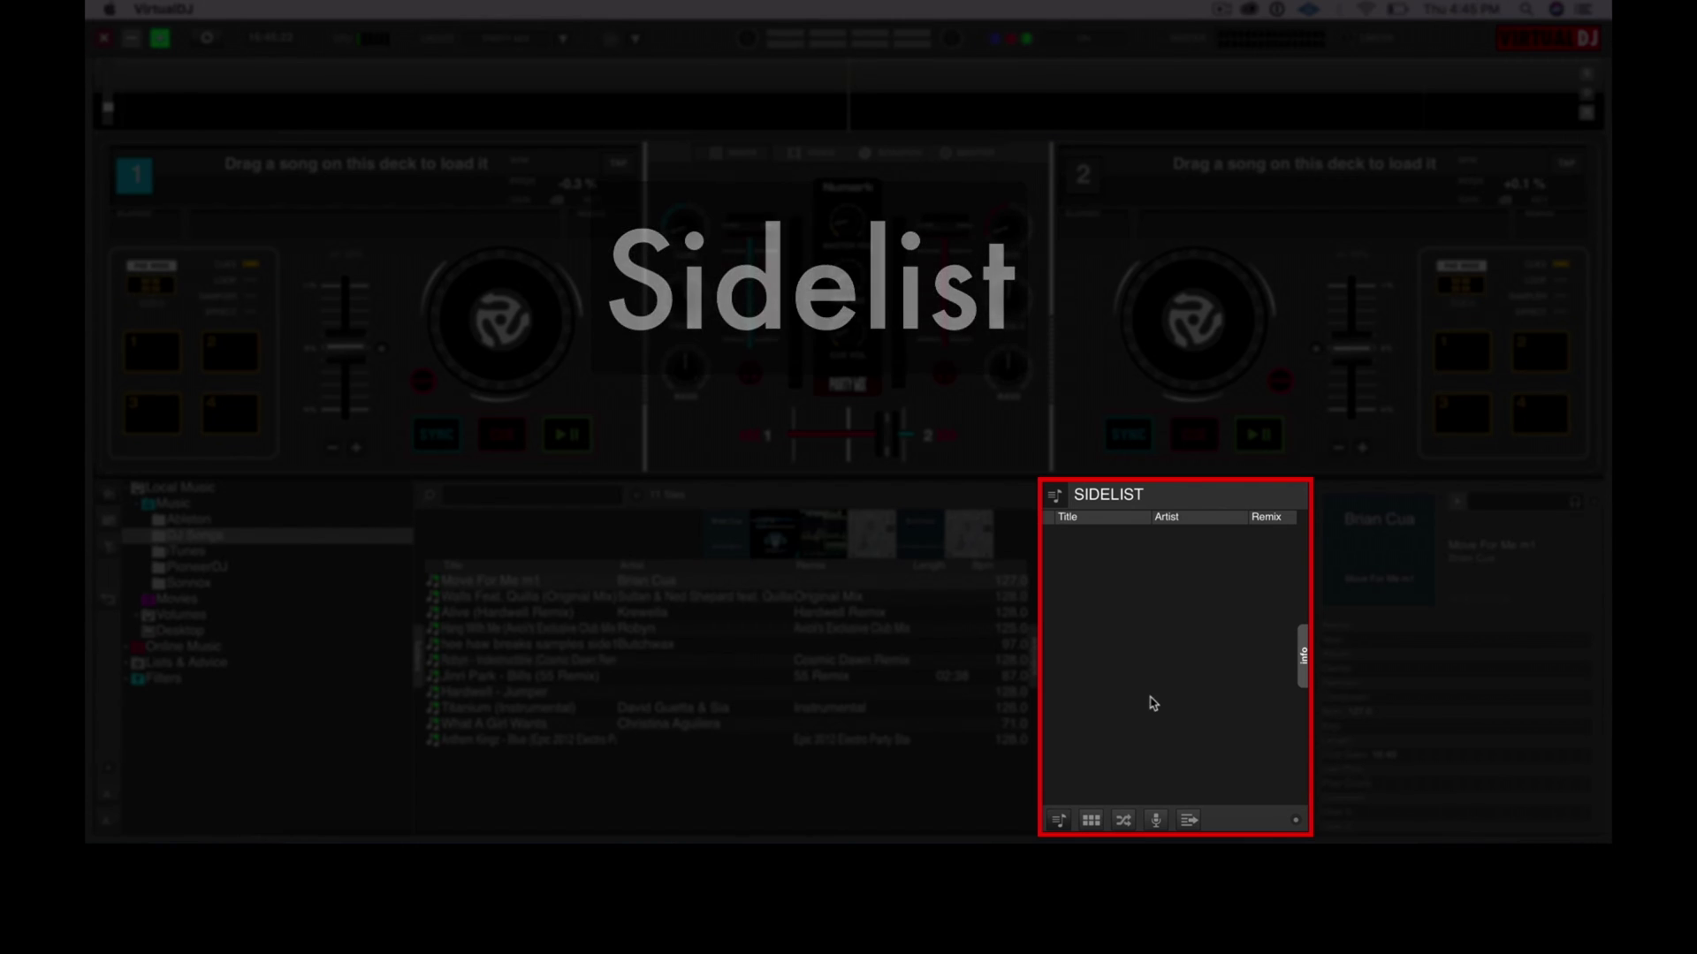
View the Automix and Karaoke lists, then clone the DJ Songs track list.
left_click(1123, 821)
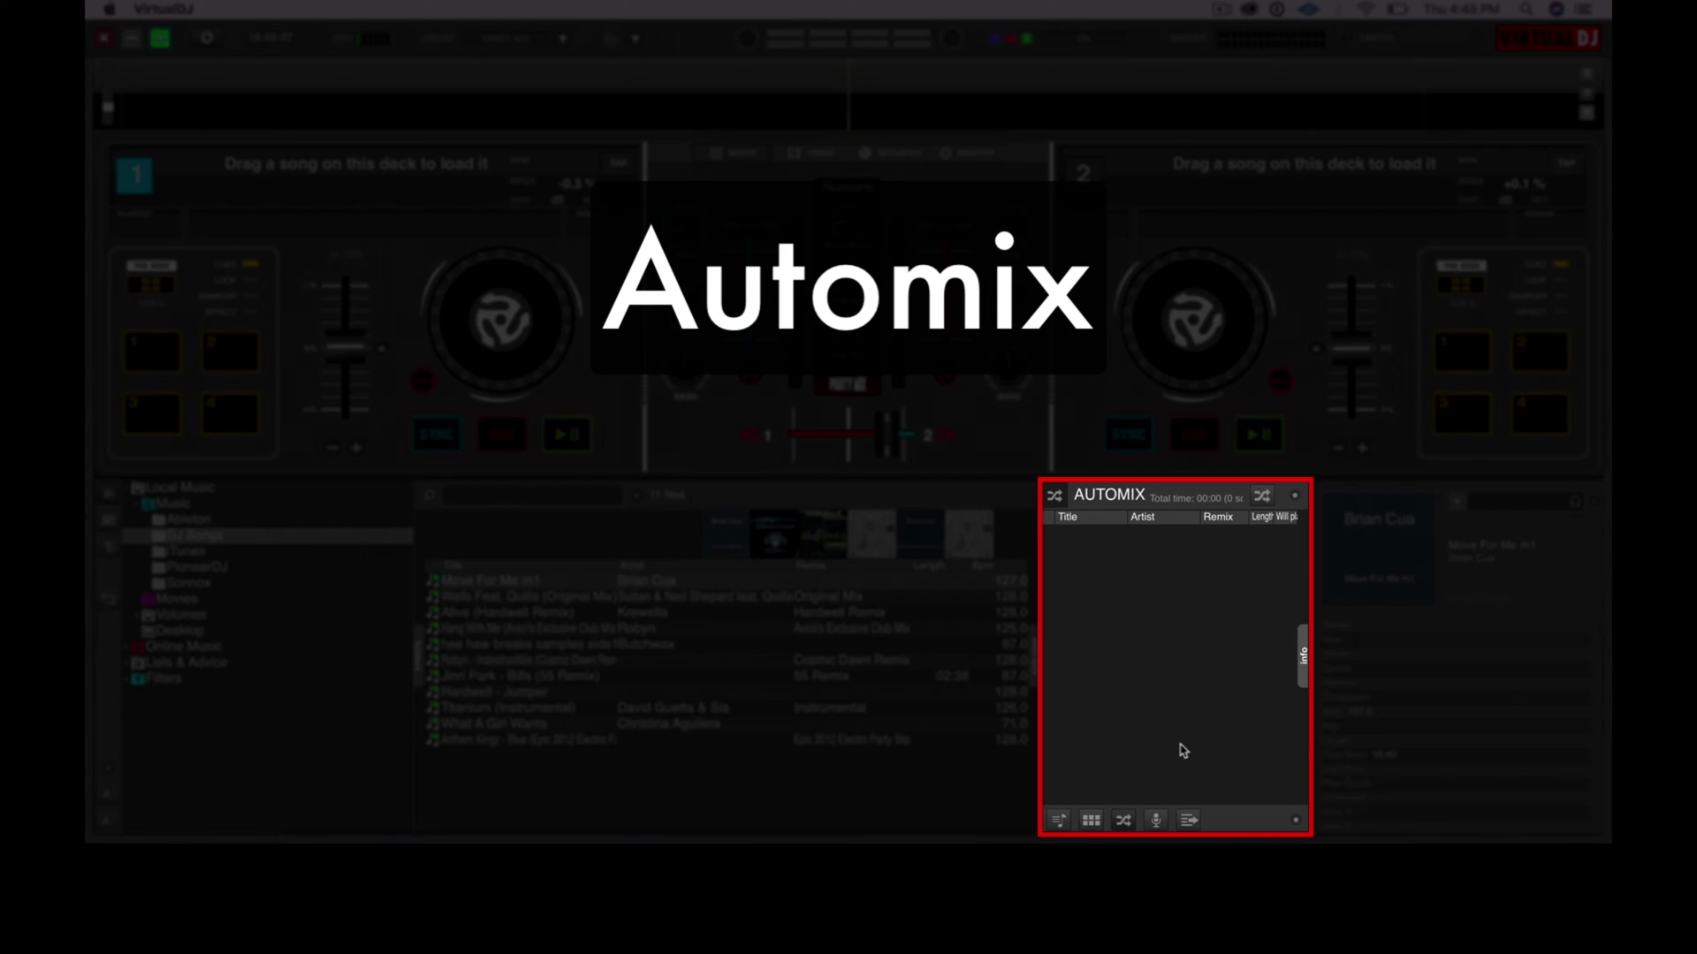
left_click(1157, 821)
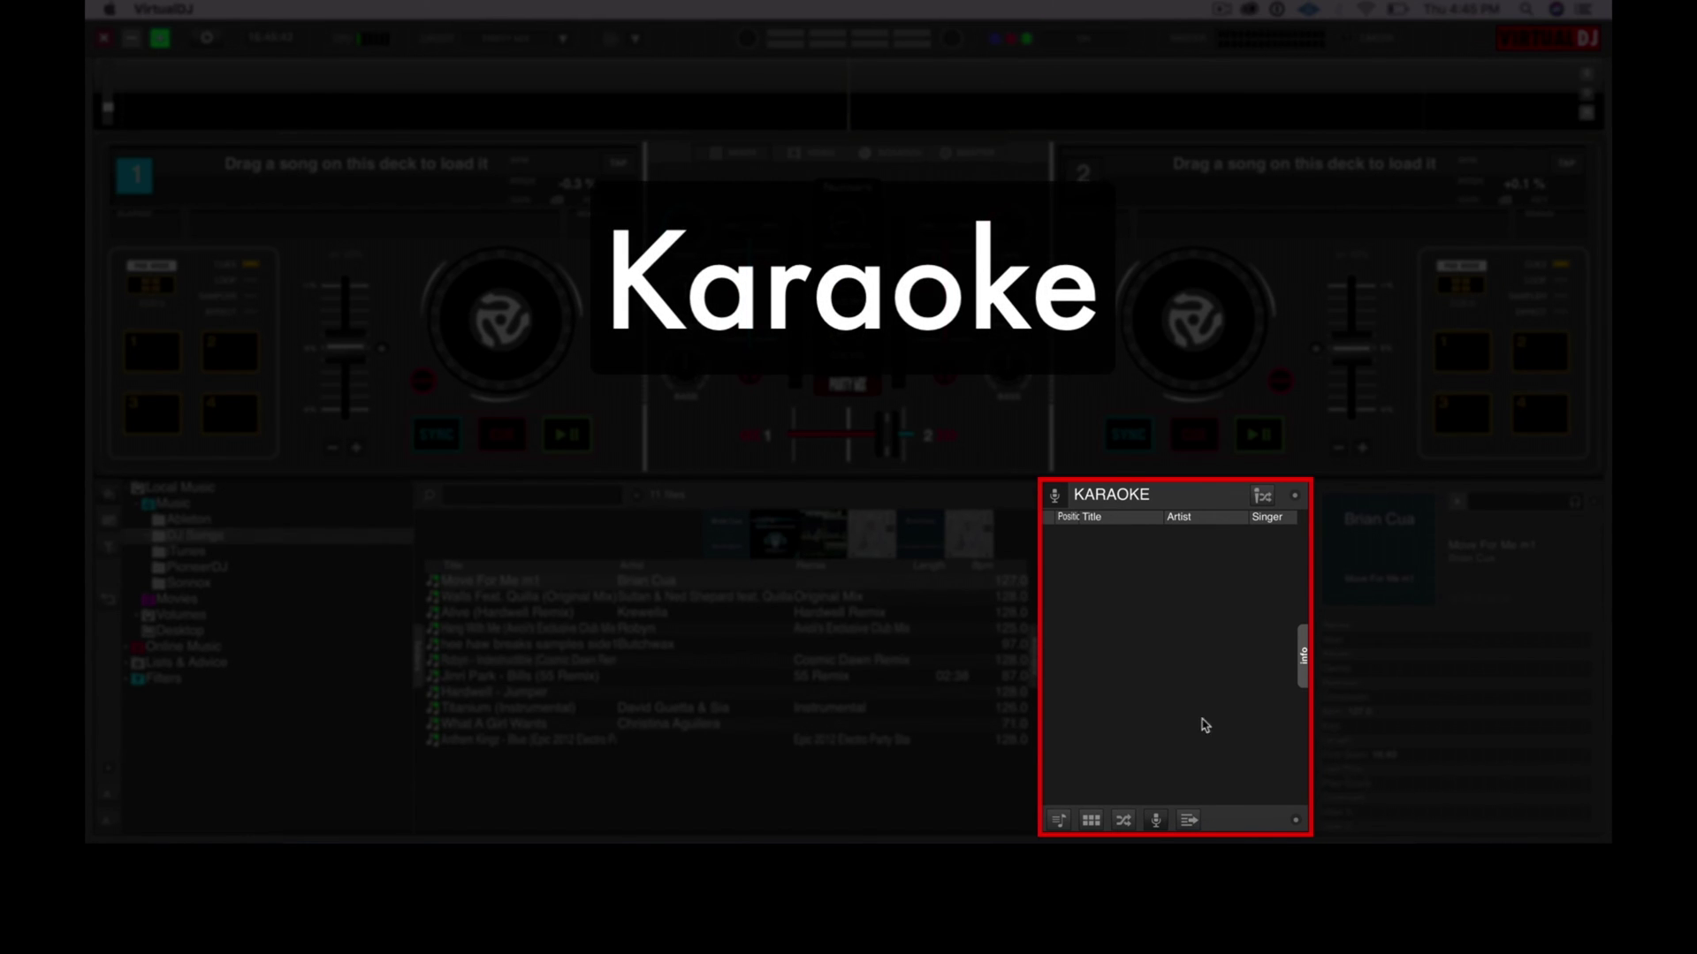
left_click(1190, 822)
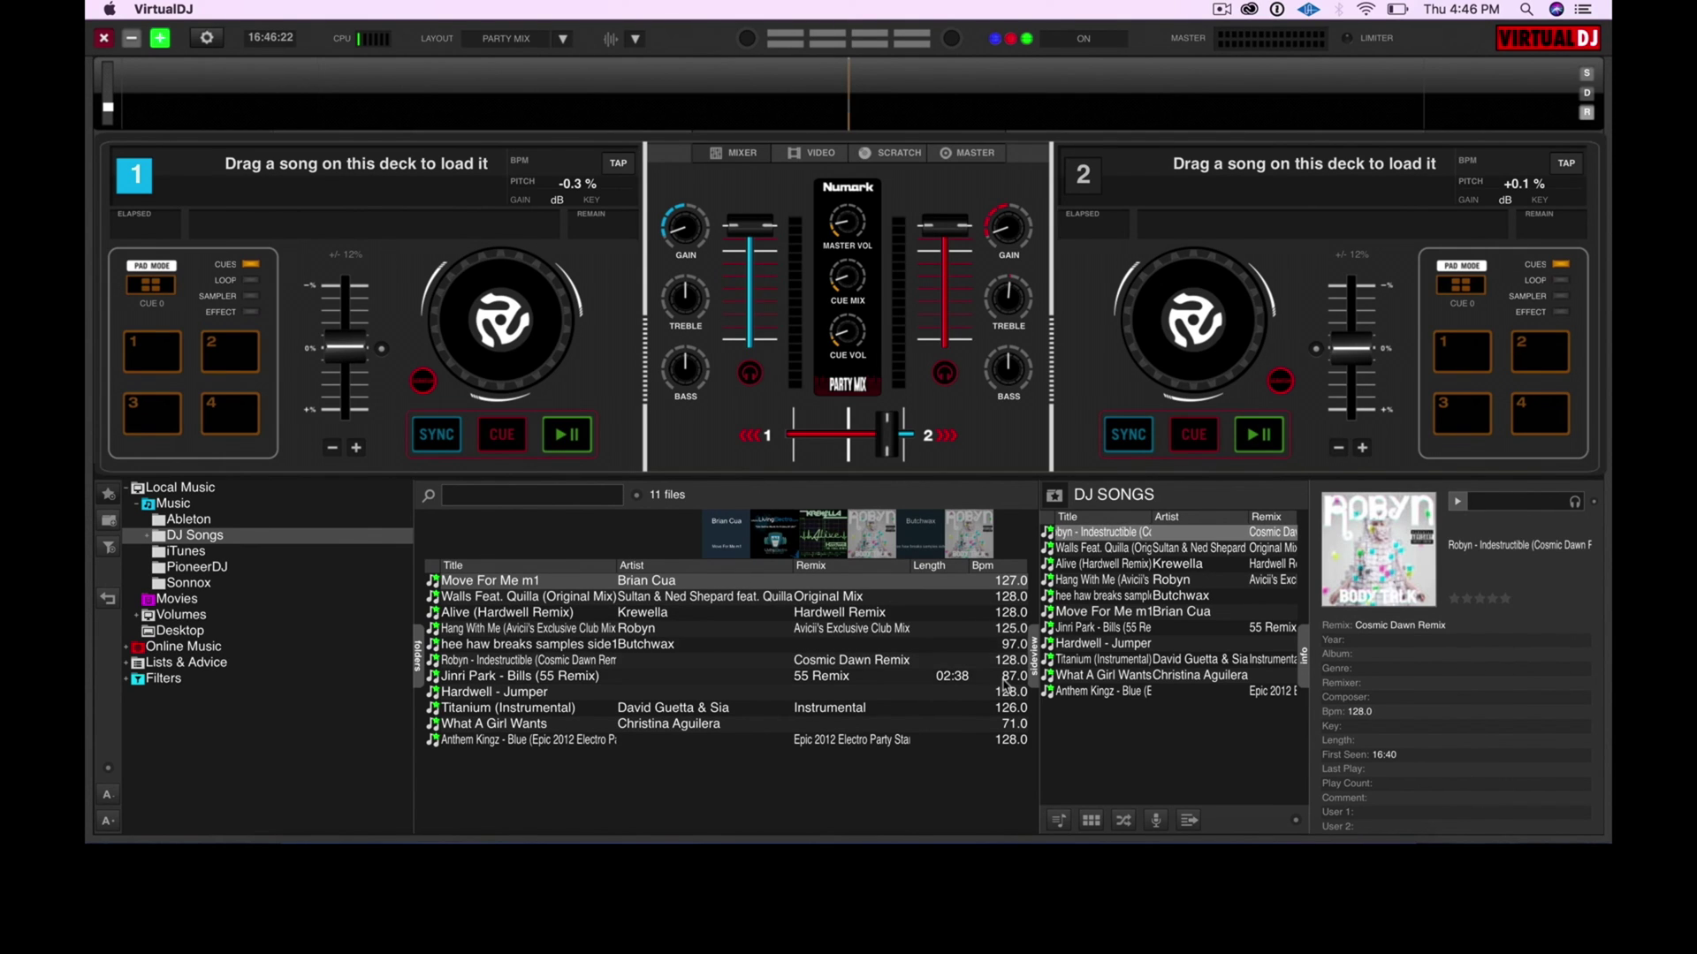
Browse the PioneerDJ and Sonnox folders, then expand DJ Songs to reveal its genre subfolders.
left_click(209, 570)
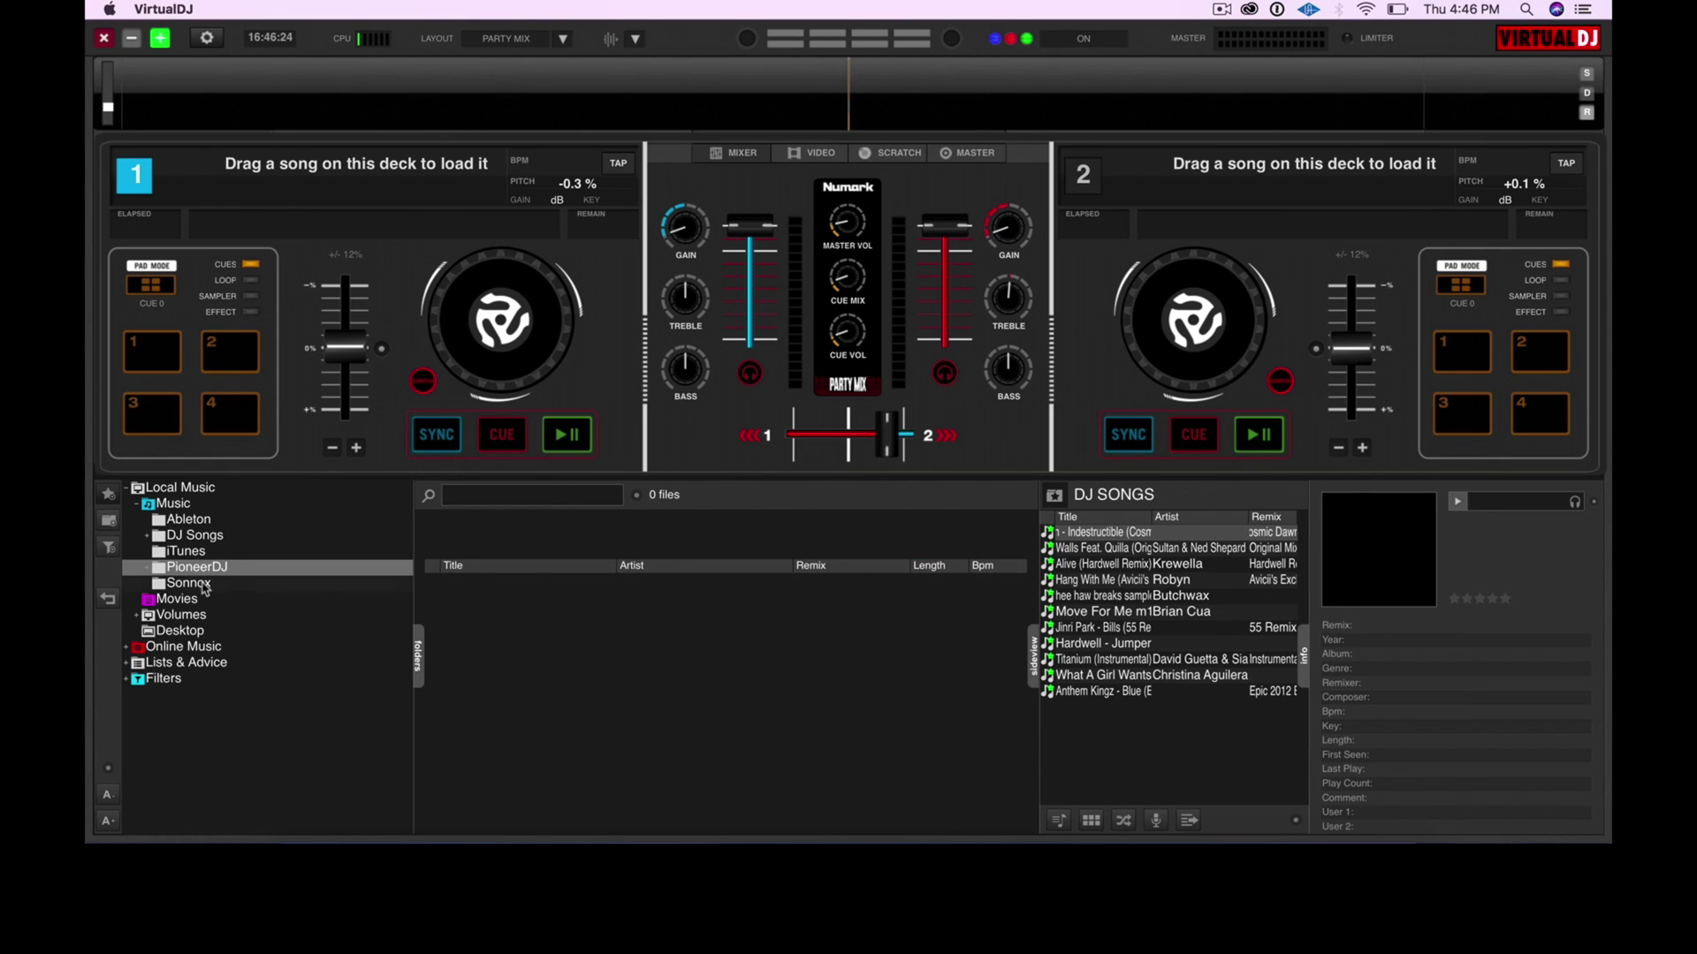
left_click(205, 585)
left_click(212, 601)
left_click(188, 536)
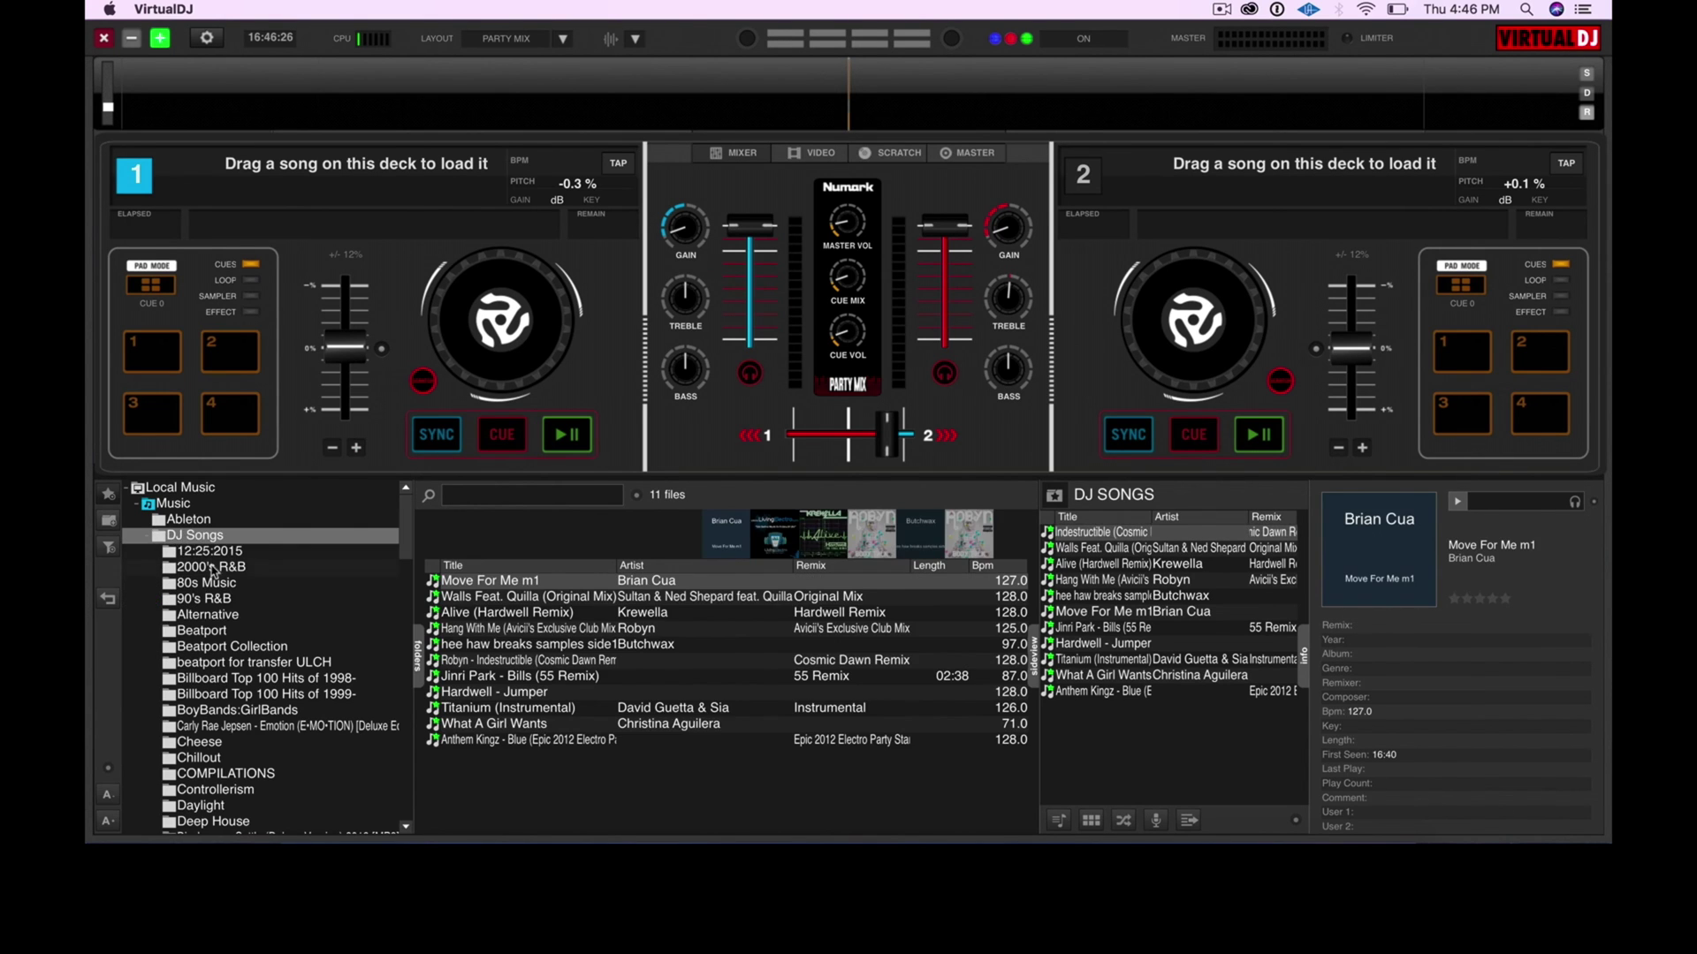
left_click(215, 568)
left_click(225, 615)
Select Alive (Hardwell Remix) to display its Krewella artwork, genre and key.
left_click(504, 613)
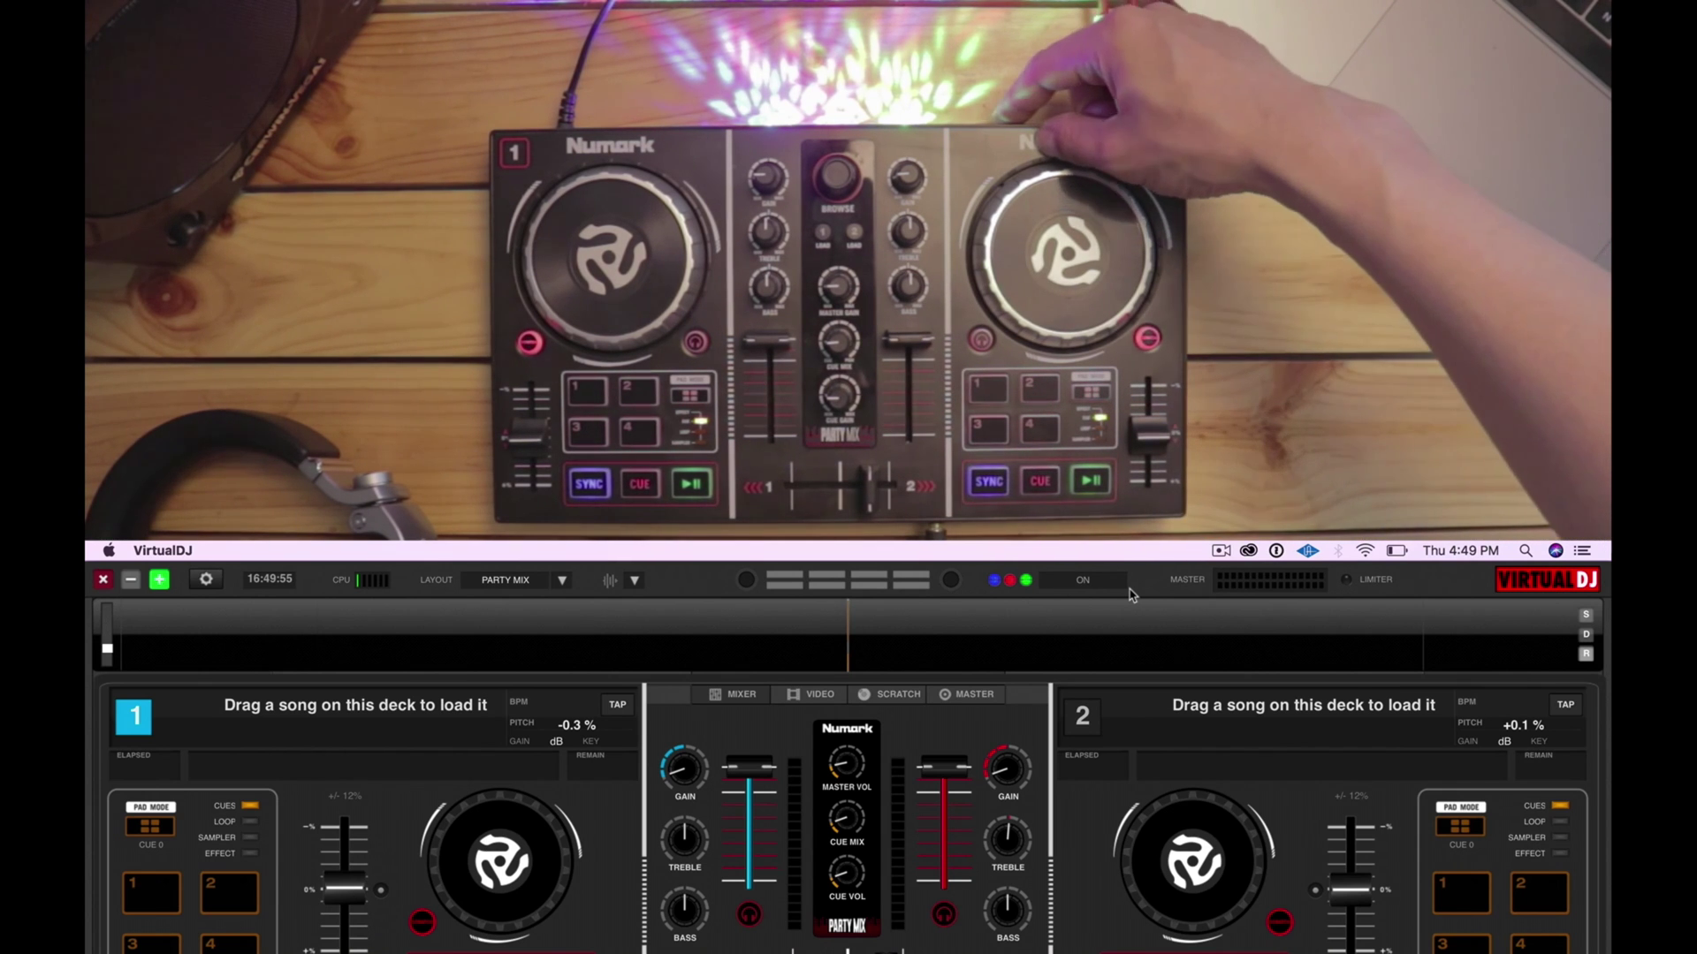
Toggle the controller's party light show button.
left_click(1129, 590)
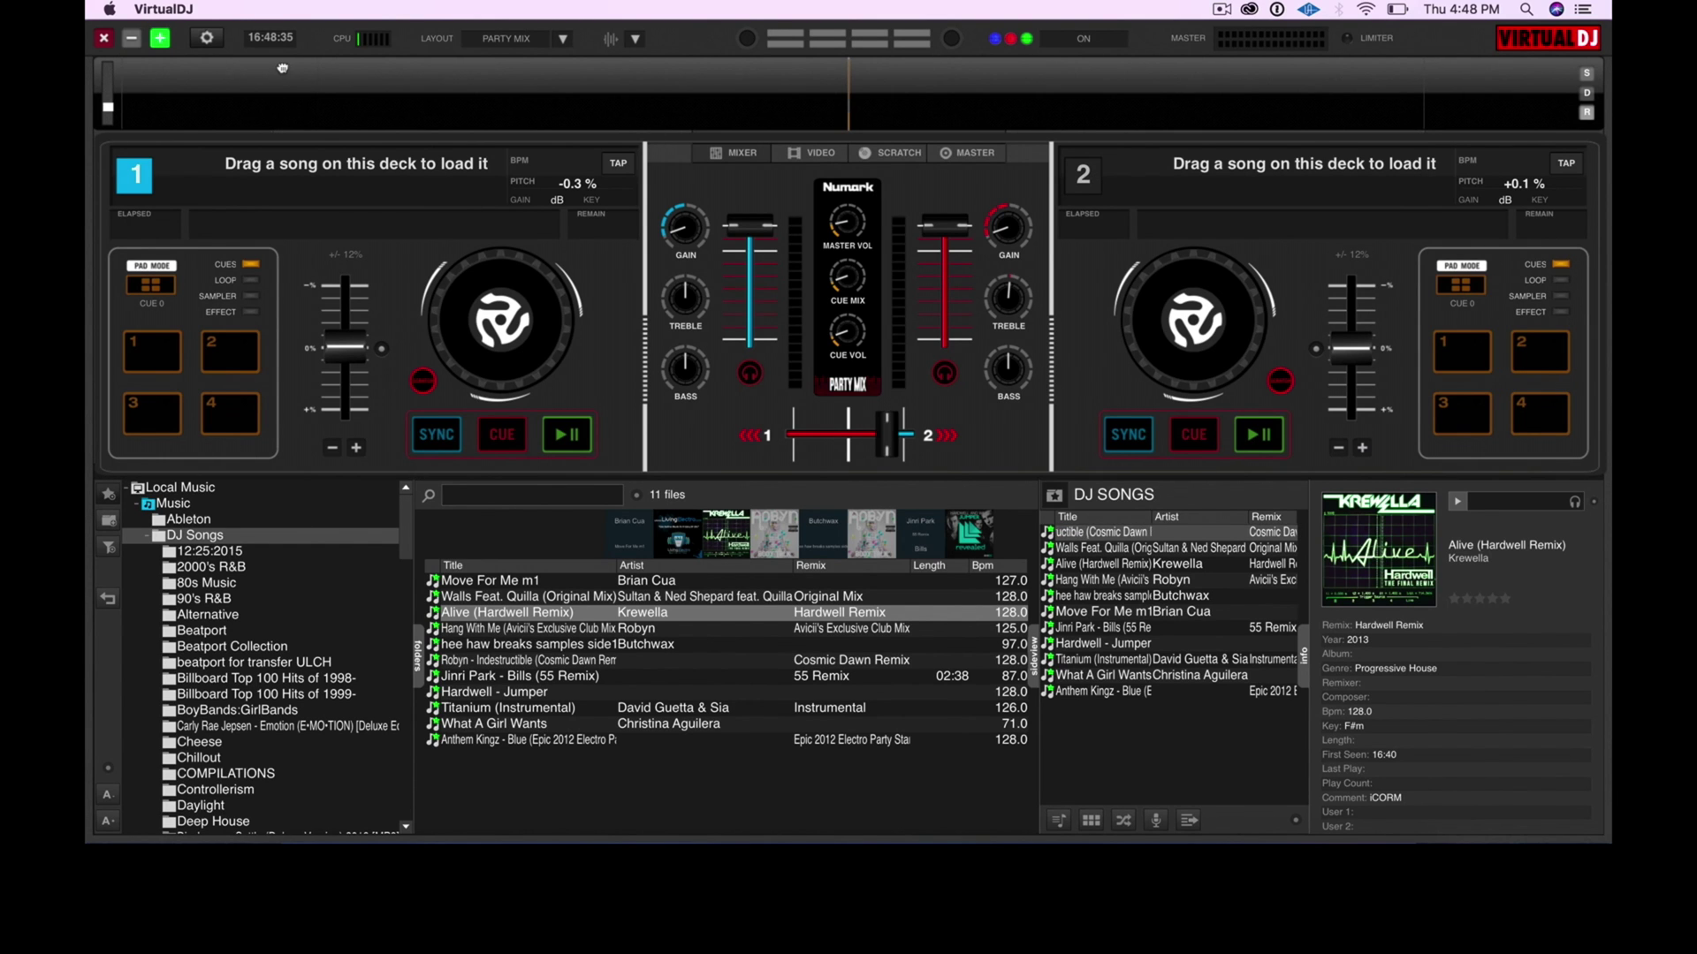
Set audio to Speaker + Headphone on the Numark Party Mix card: master chan 1 & 2, headphones chan 3 & 4.
left_click(207, 37)
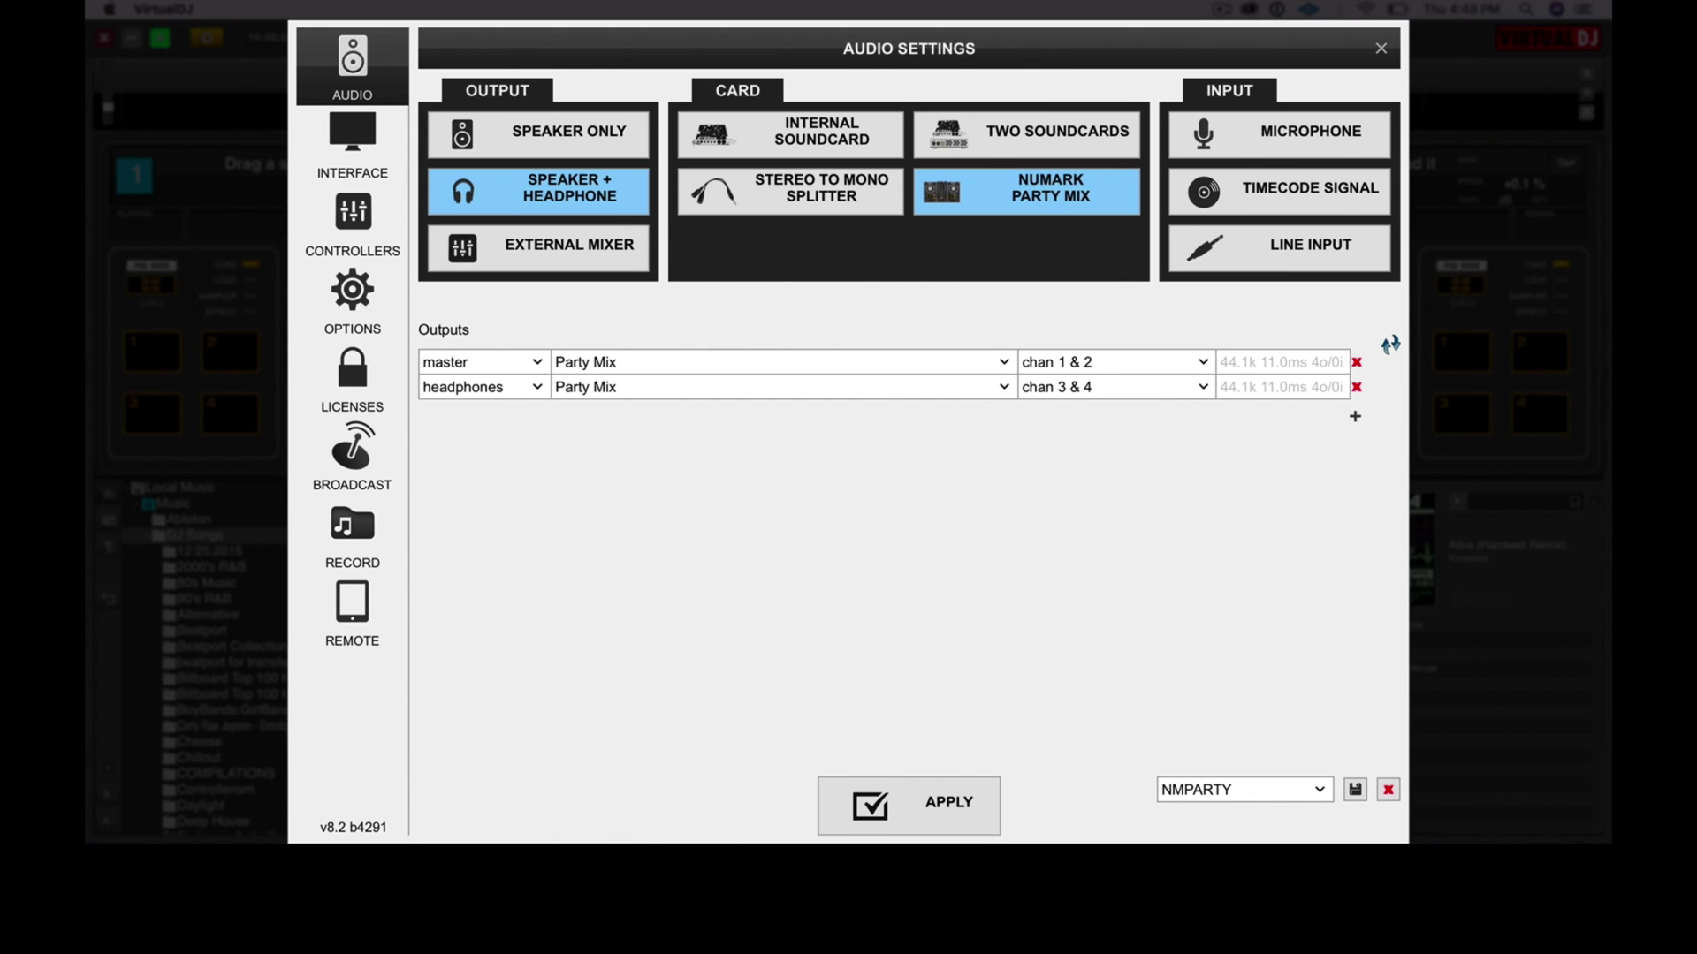
left_click(1381, 48)
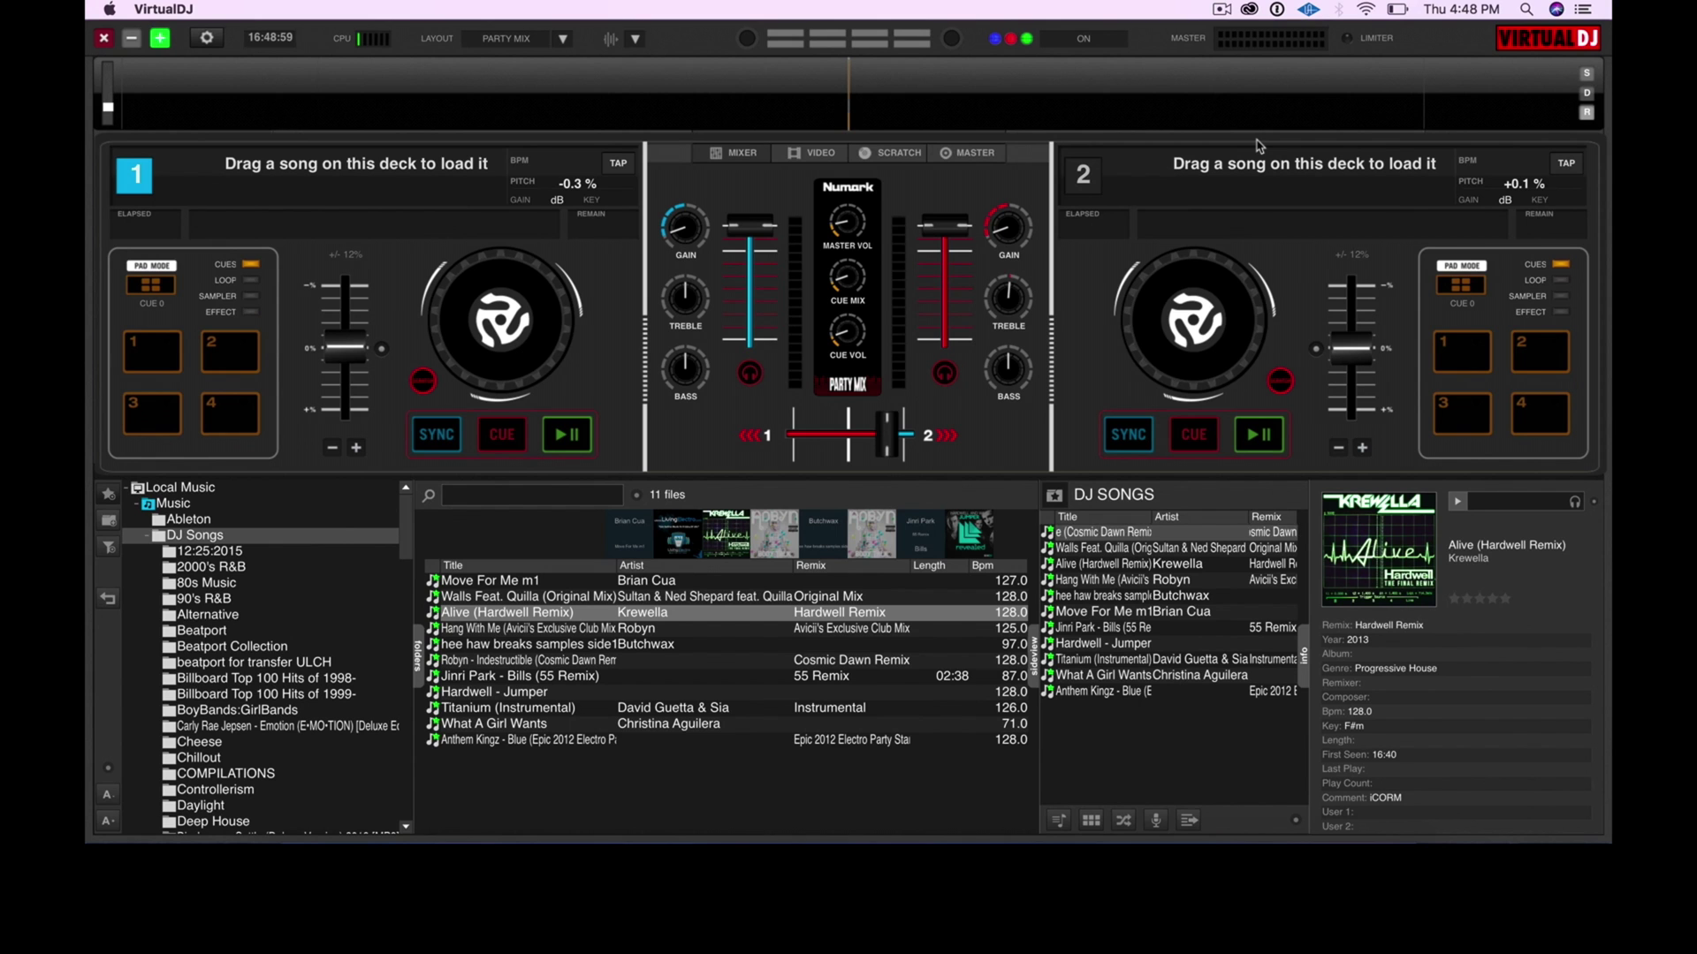